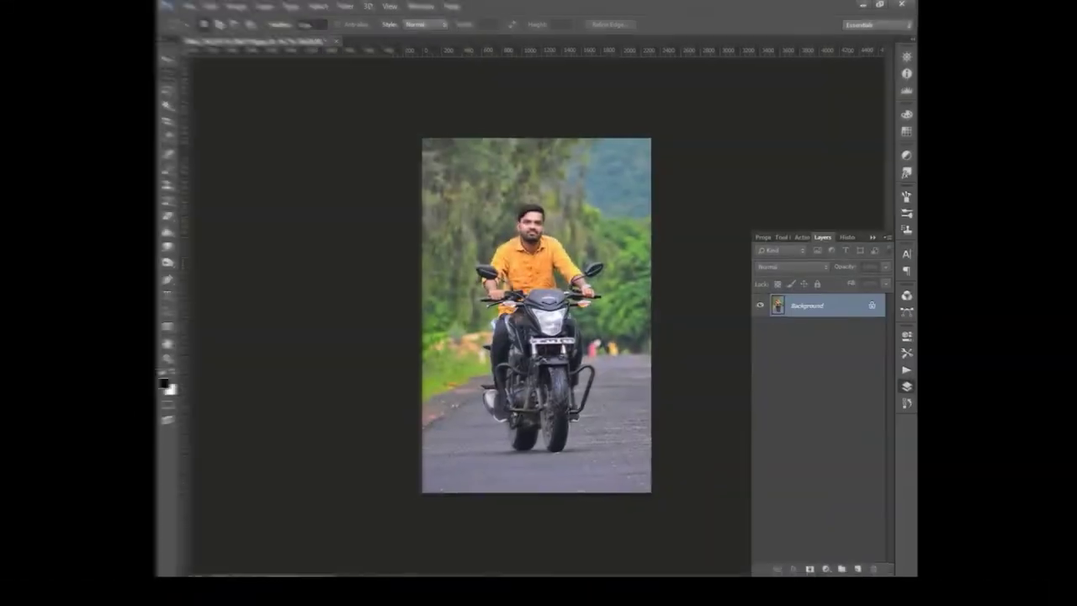
# Step: Apply Camera Raw with Exposure 0.15 and Highlights 11, then duplicate the photo as Background copy
pyautogui.click(347, 7)
pyautogui.click(378, 75)
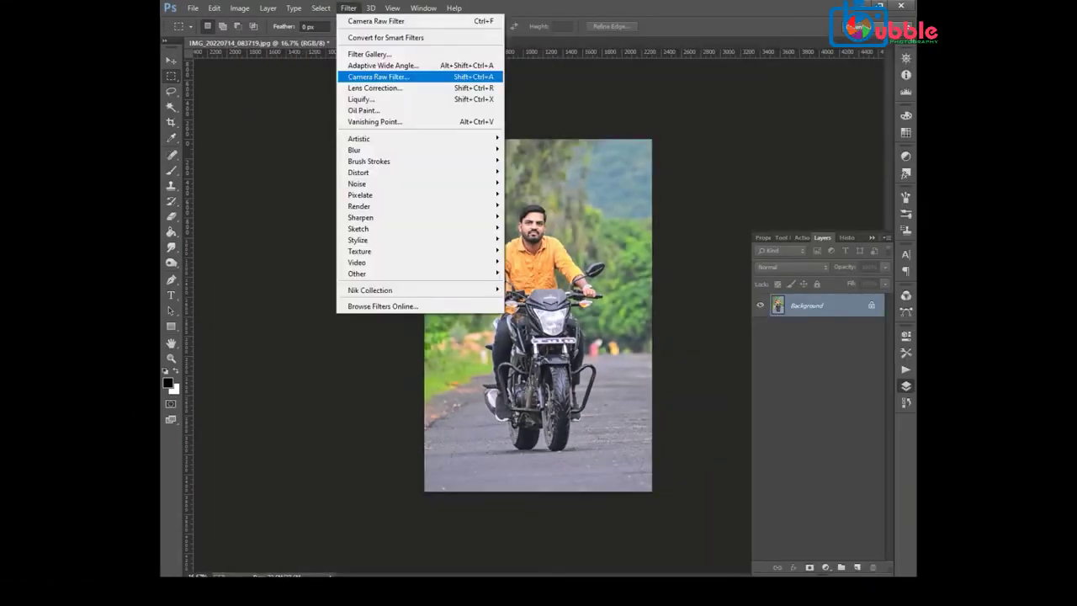
pyautogui.click(378, 76)
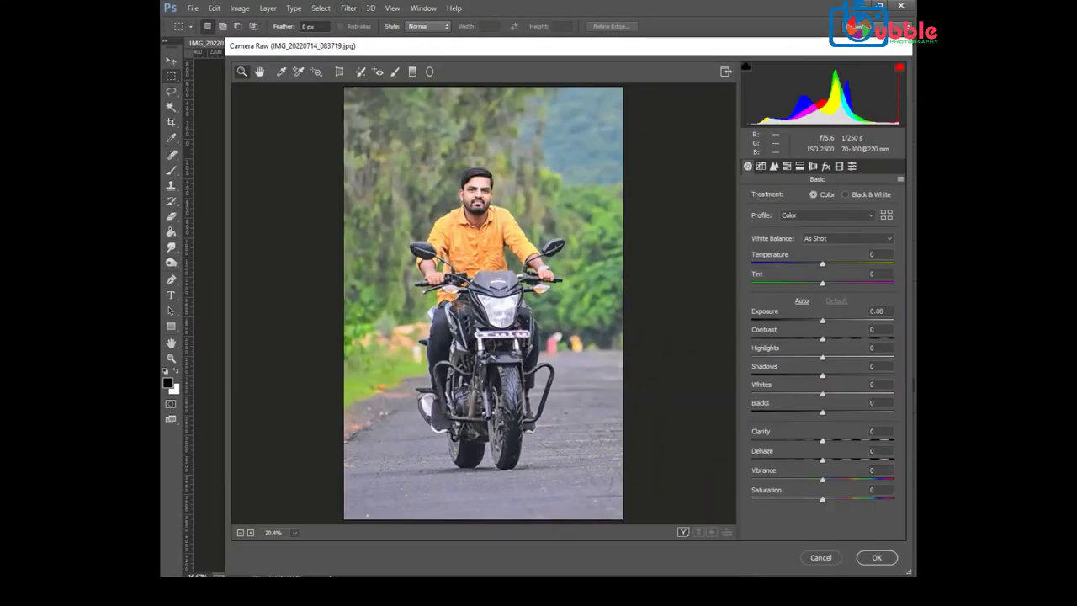
pyautogui.write('0.15')
pyautogui.press('Tab')
pyautogui.press('Tab')
pyautogui.press('Tab')
pyautogui.press('Tab')
pyautogui.write('11')
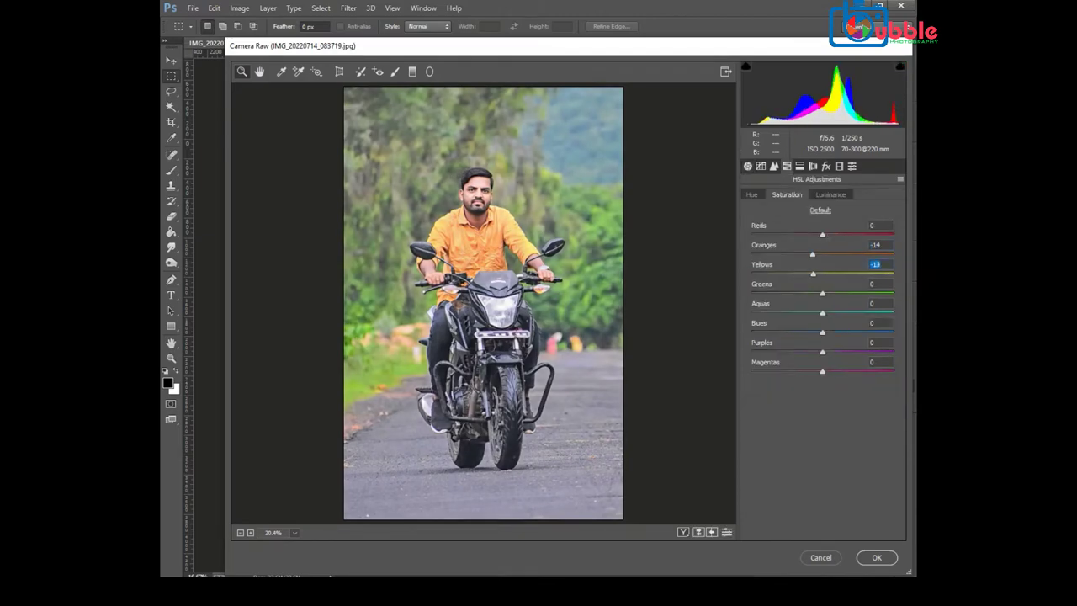
pyautogui.press('Return')
pyautogui.hotkey('ctrl', 'j')
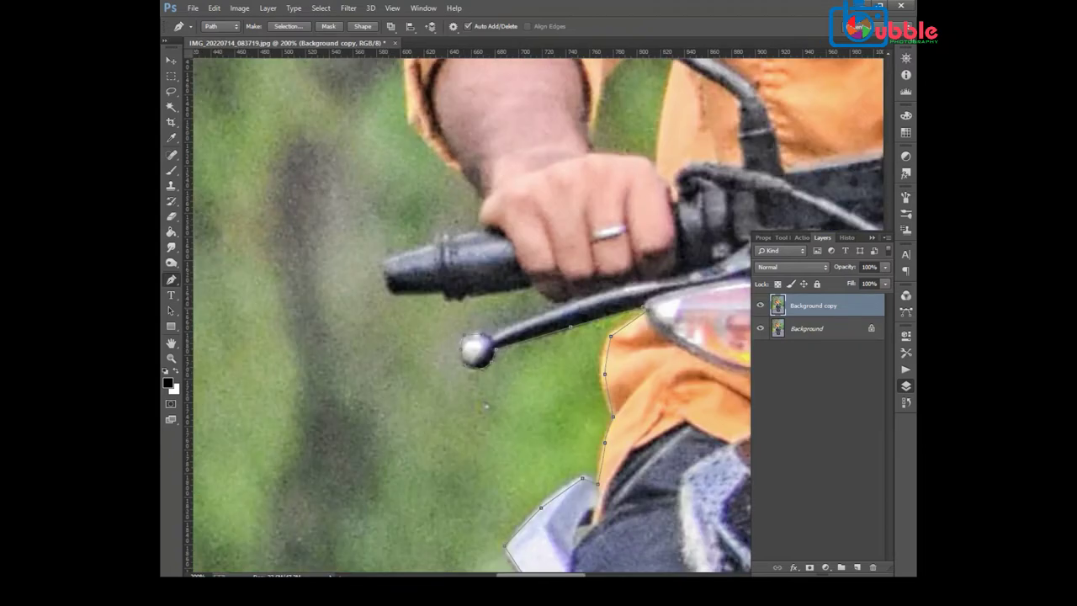
# Step: Place pen anchors around the handlebar grip and along the rider's ear and jaw
pyautogui.click(553, 300)
pyautogui.click(461, 296)
pyautogui.click(392, 292)
pyautogui.click(440, 238)
pyautogui.click(463, 236)
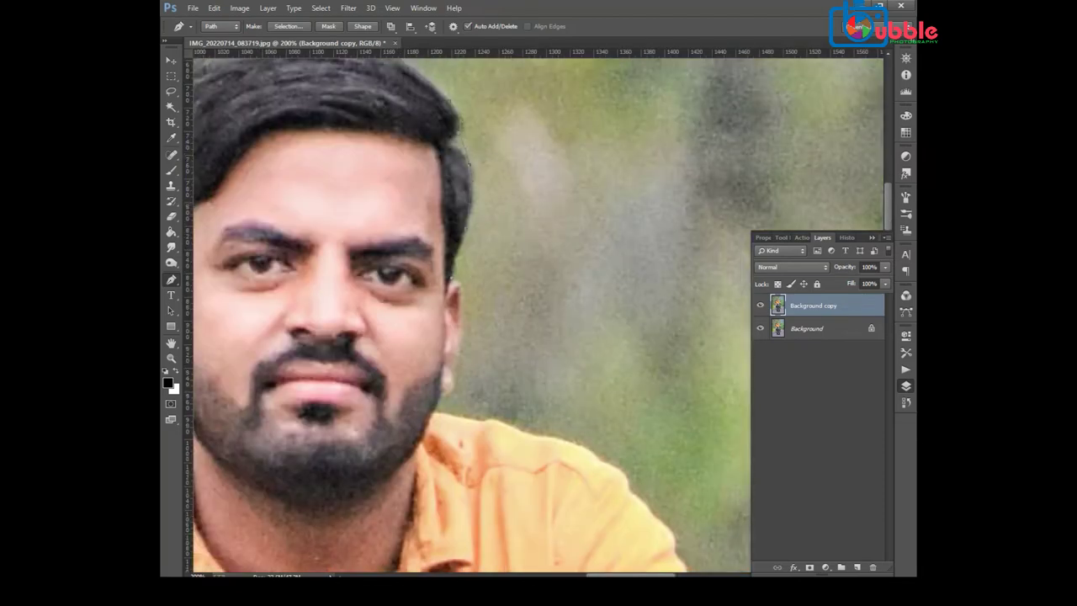
pyautogui.click(458, 336)
pyautogui.click(447, 391)
pyautogui.moveTo(493, 421); pyautogui.dragTo(501, 422)
pyautogui.scroll(-5, 505, 337)
# Step: Extend the path along the rider's shoulder and down the sleeve edge
pyautogui.click(508, 195)
pyautogui.click(552, 208)
pyautogui.click(593, 238)
pyautogui.click(599, 254)
pyautogui.click(621, 273)
pyautogui.click(642, 295)
pyautogui.click(654, 334)
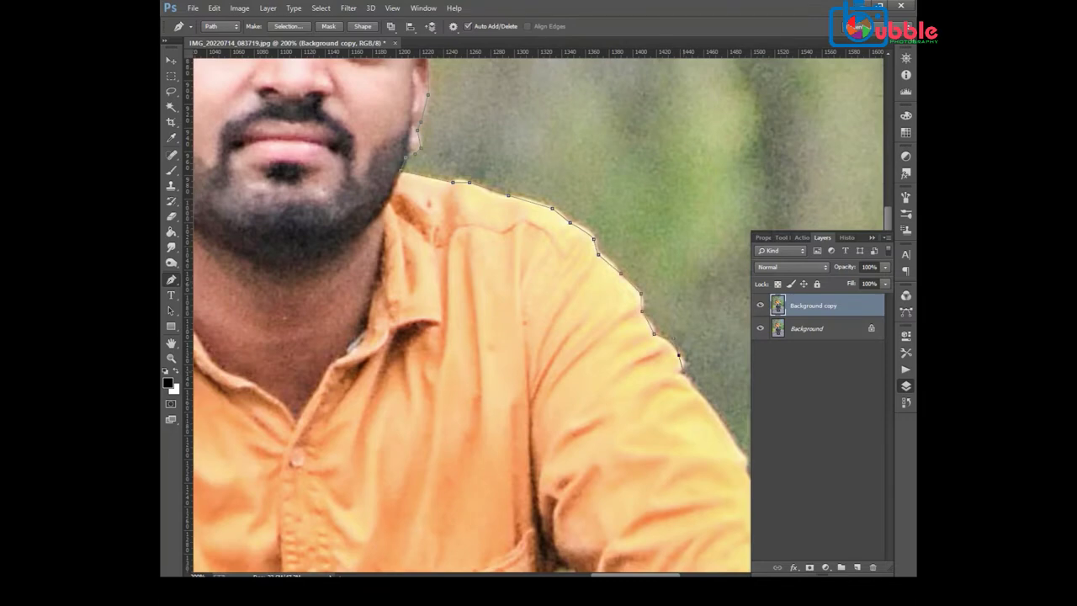
pyautogui.click(679, 355)
# Step: Continue the path down the lower sleeve toward the mirror
pyautogui.moveTo(681, 358); pyautogui.dragTo(526, 240)
pyautogui.click(565, 305)
pyautogui.click(587, 337)
pyautogui.click(594, 362)
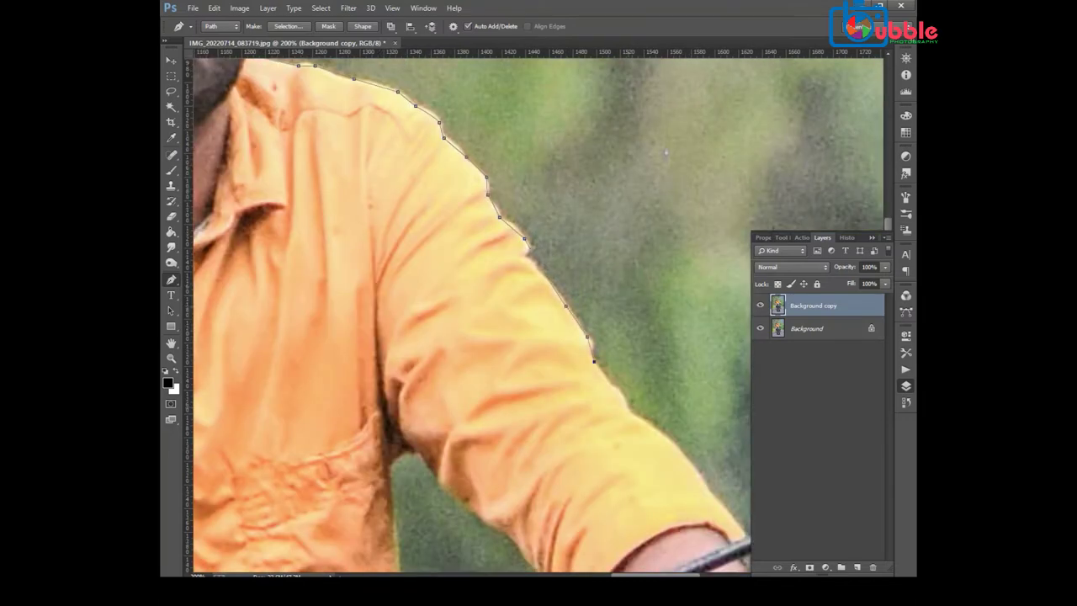
pyautogui.moveTo(594, 362); pyautogui.dragTo(474, 146)
pyautogui.click(508, 191)
pyautogui.click(529, 210)
pyautogui.click(584, 271)
# Step: Carry the outline past the mirror, hand, indicator, headlight, number plate and crash guard
pyautogui.moveTo(584, 271); pyautogui.dragTo(348, 328)
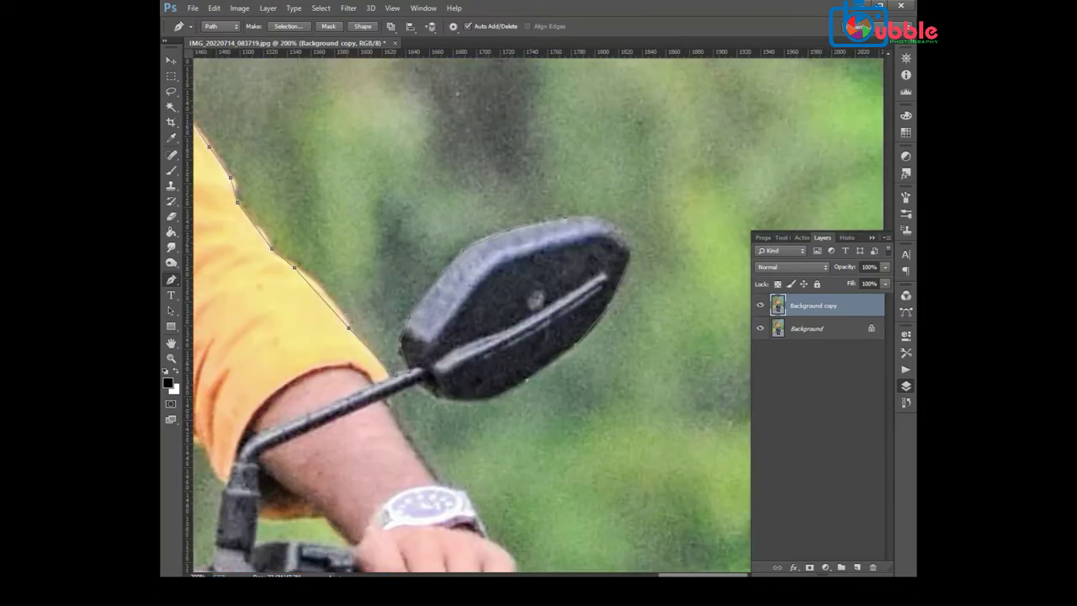
pyautogui.moveTo(538, 378); pyautogui.dragTo(560, 177)
pyautogui.moveTo(538, 379); pyautogui.dragTo(585, 210)
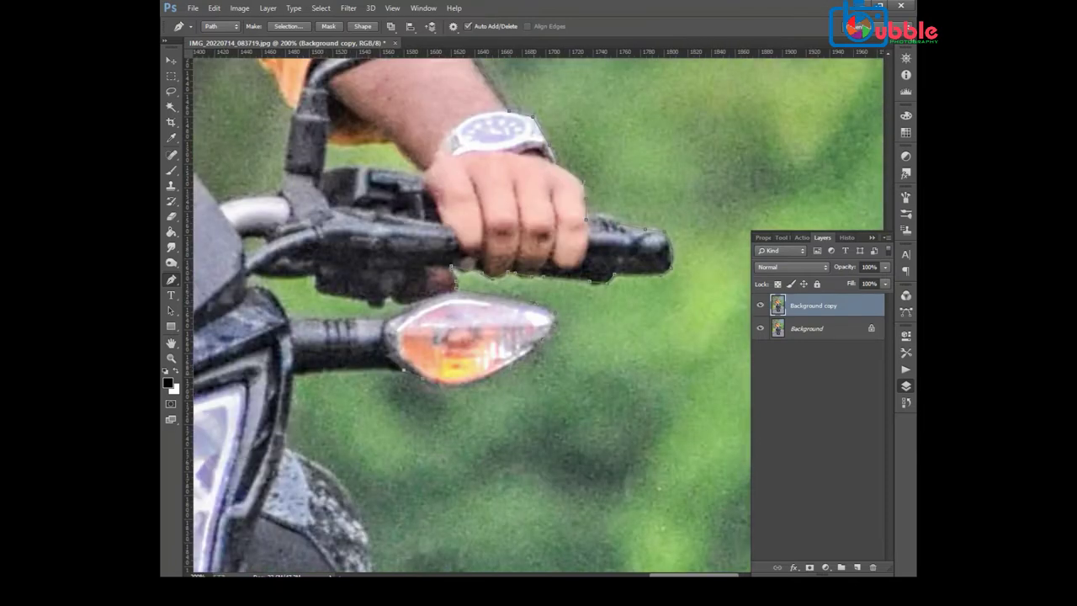
pyautogui.moveTo(471, 379); pyautogui.dragTo(560, 198)
pyautogui.moveTo(538, 336); pyautogui.dragTo(526, 277)
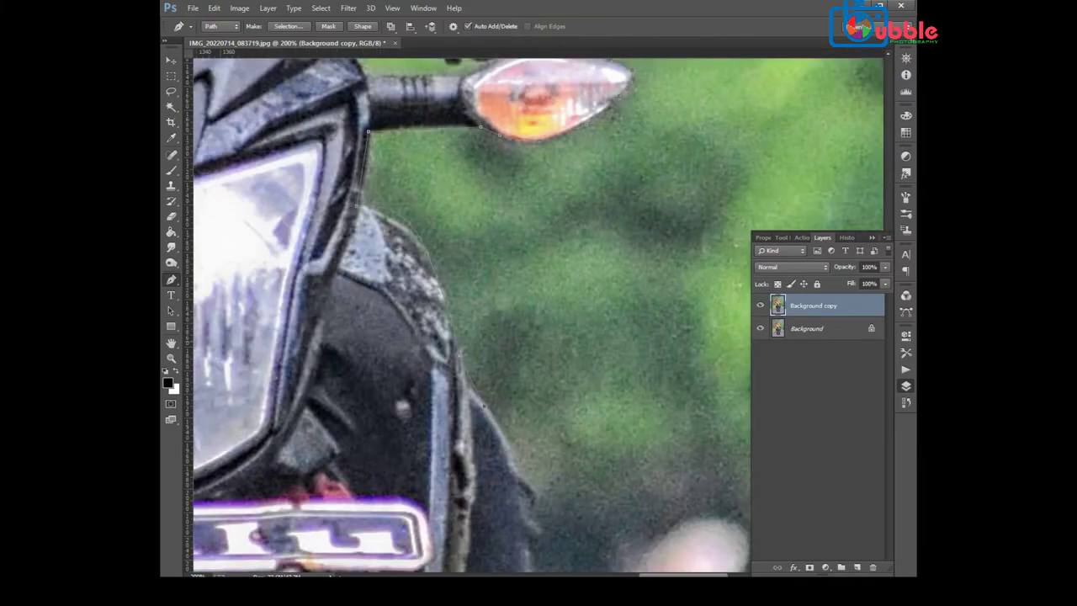
pyautogui.moveTo(522, 379); pyautogui.dragTo(513, 261)
pyautogui.moveTo(579, 568); pyautogui.dragTo(579, 311)
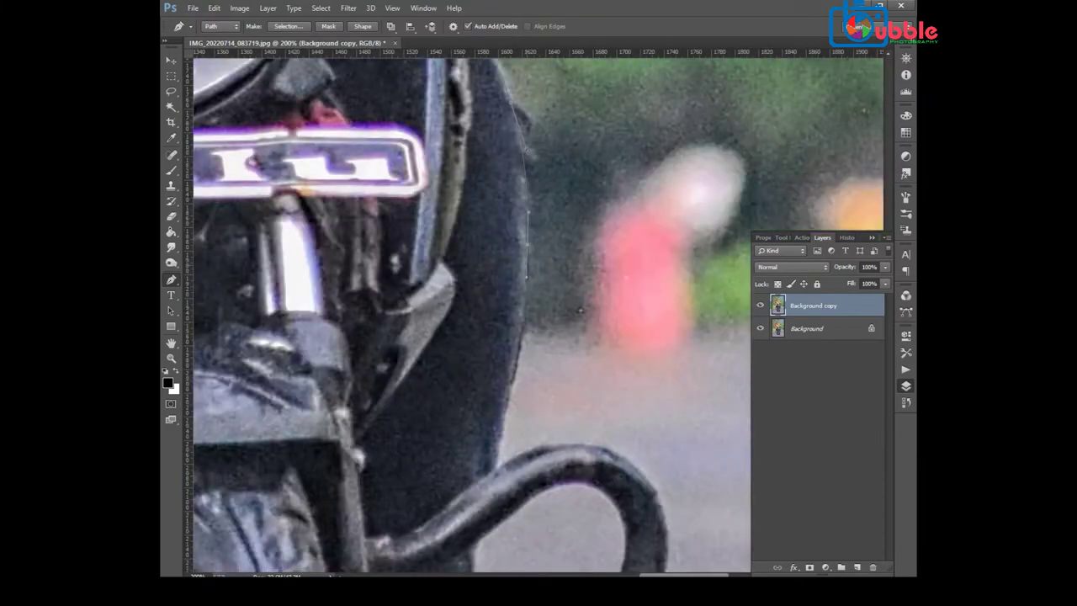
# Step: Zoom out to view the whole photo and the completed rider path
pyautogui.scroll(-5, 579, 311)
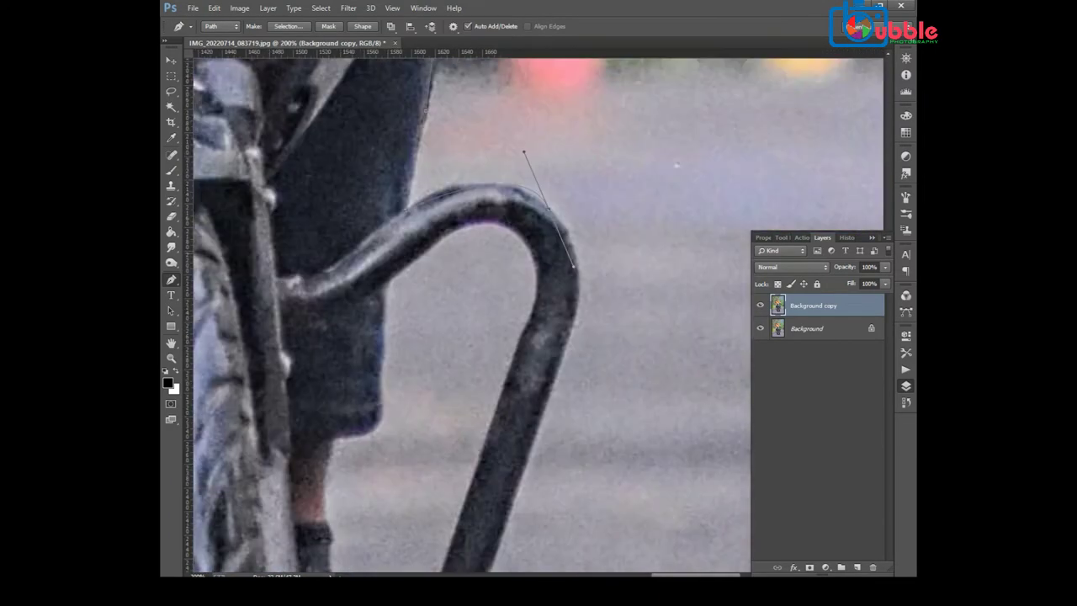
pyautogui.scroll(-2, 578, 310)
pyautogui.hotkey('ctrl', '0')
pyautogui.hotkey('ctrl', '-')
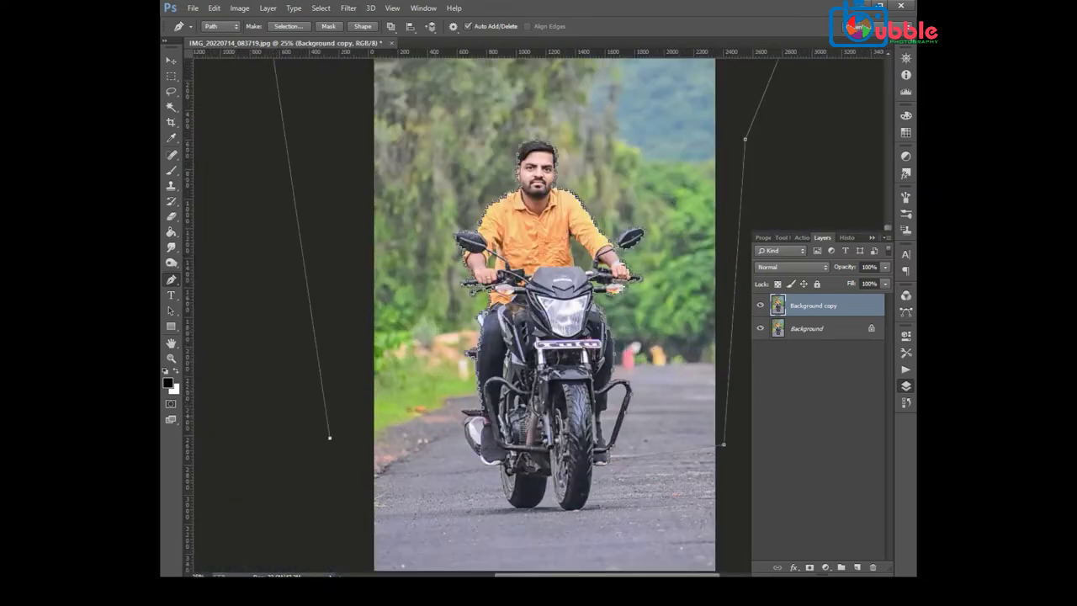
pyautogui.scroll(3, 480, 445)
pyautogui.scroll(1, 459, 392)
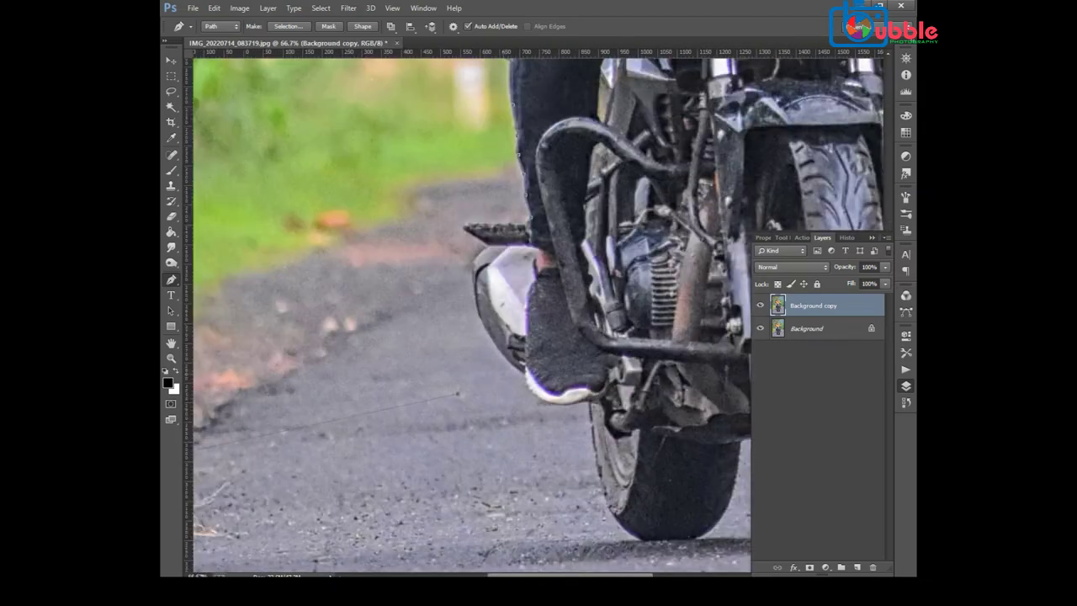
pyautogui.scroll(1, 496, 367)
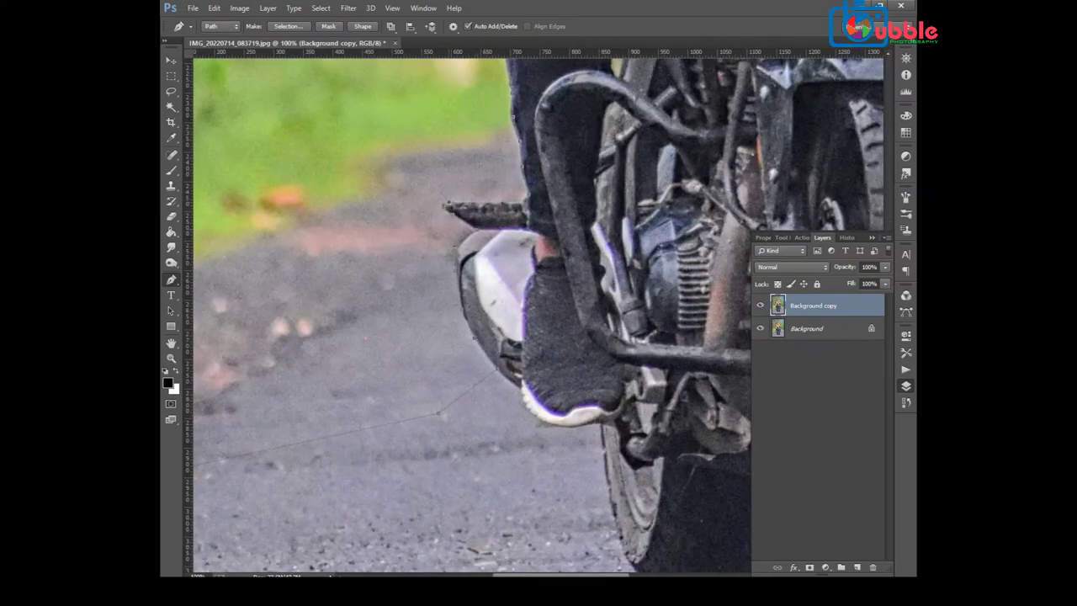
pyautogui.rightClick(404, 204)
pyautogui.press('Escape')
# Step: Turn the rider path into a selection and mask Background copy with it
pyautogui.hotkey('ctrl', 'Return')
pyautogui.scroll(-5, 539, 311)
pyautogui.click(810, 567)
# Step: Raise Smooth in Refine Mask to soften the rider's mask edges
pyautogui.rightClick(799, 305)
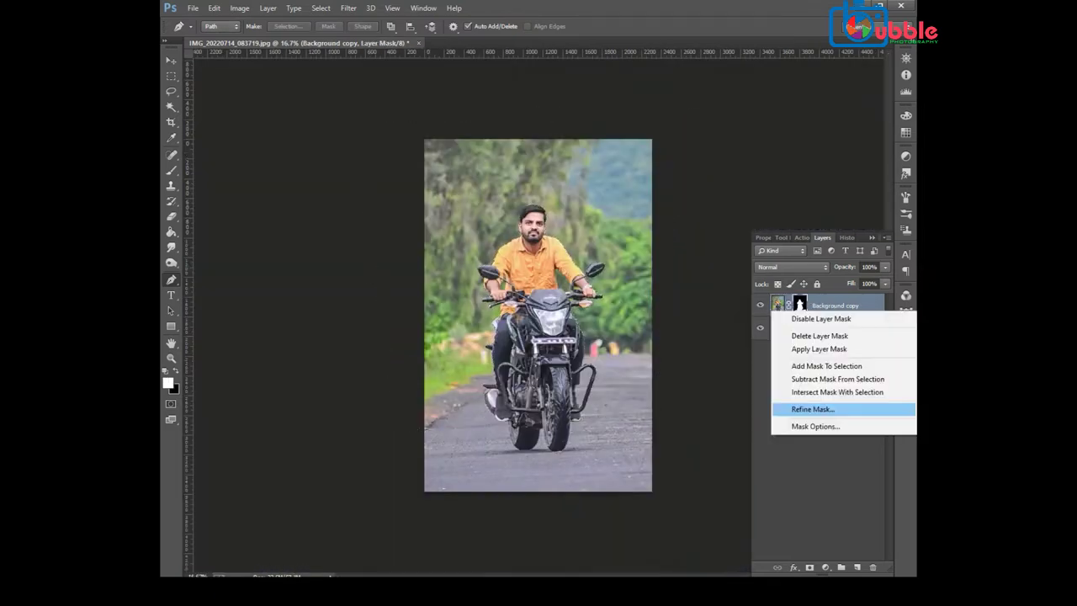
pyautogui.click(812, 409)
pyautogui.scroll(5, 538, 212)
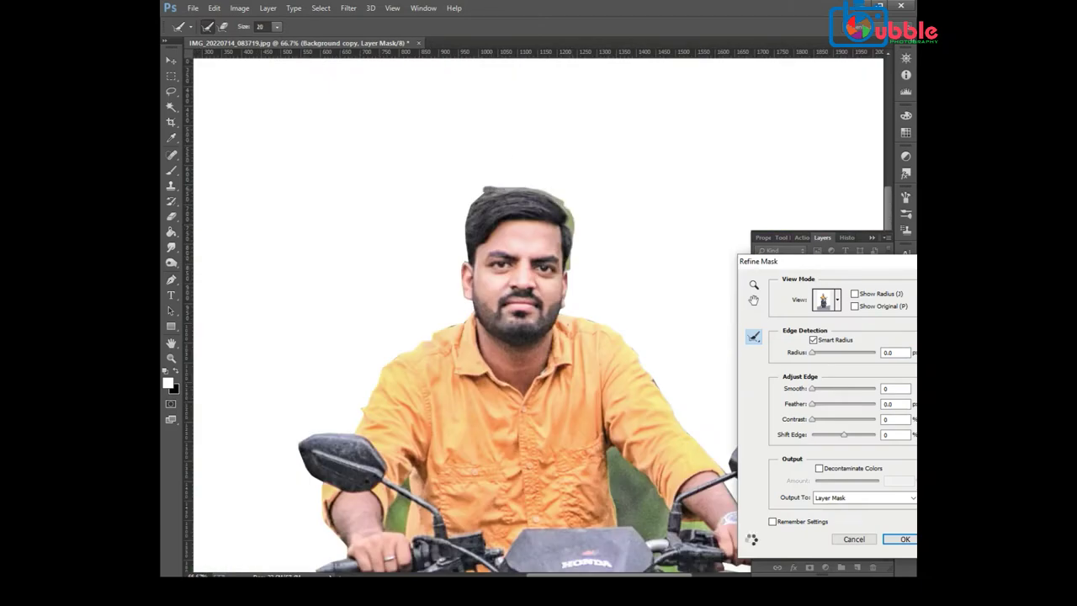
pyautogui.scroll(-1, 538, 337)
pyautogui.moveTo(812, 388); pyautogui.dragTo(827, 388)
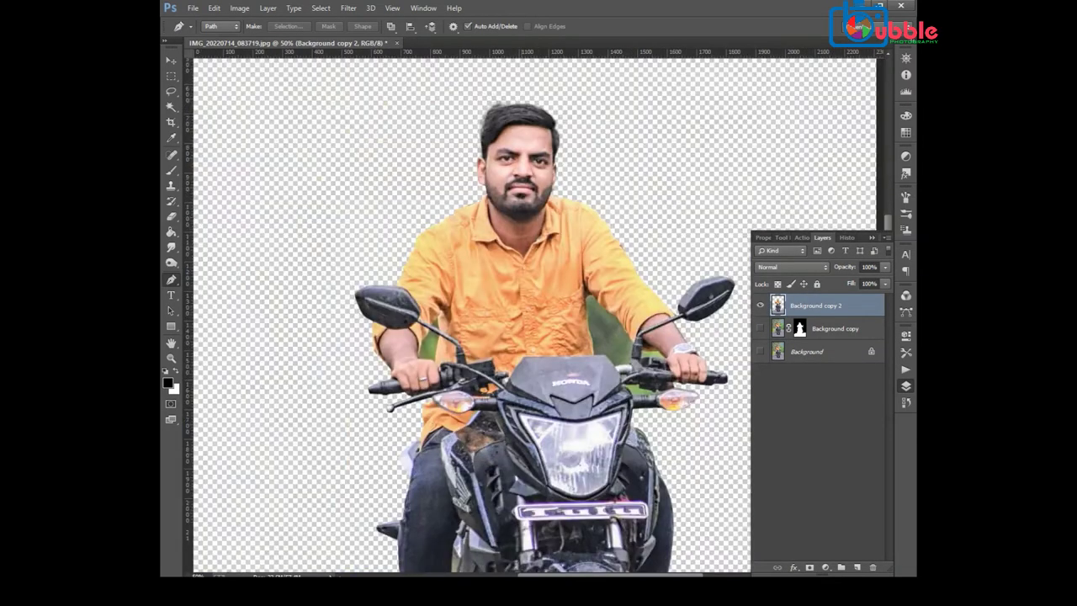
# Step: Select the traced green patch beside the rider and delete it
pyautogui.scroll(3, 614, 305)
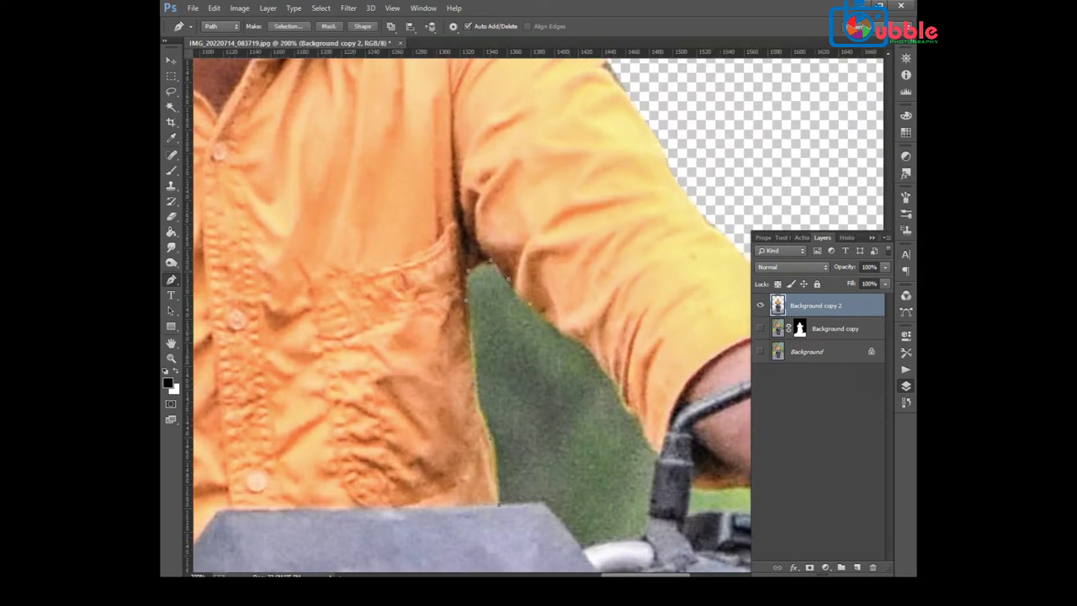
pyautogui.rightClick(527, 91)
pyautogui.press('Escape')
pyautogui.scroll(-3, 551, 308)
pyautogui.scroll(3, 551, 308)
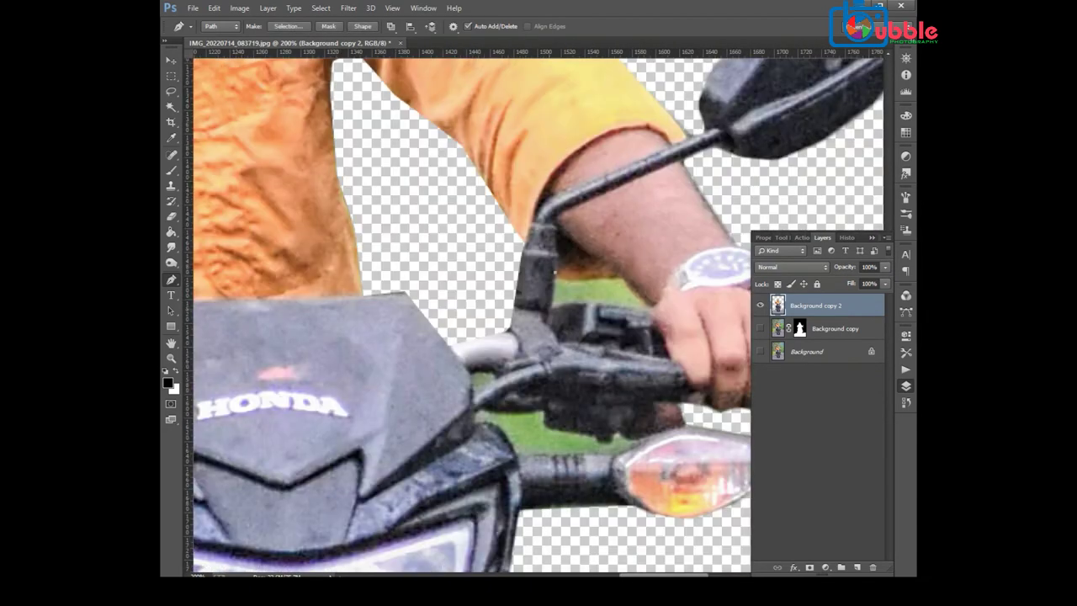
pyautogui.hotkey('ctrl', 'Return')
pyautogui.press('Delete')
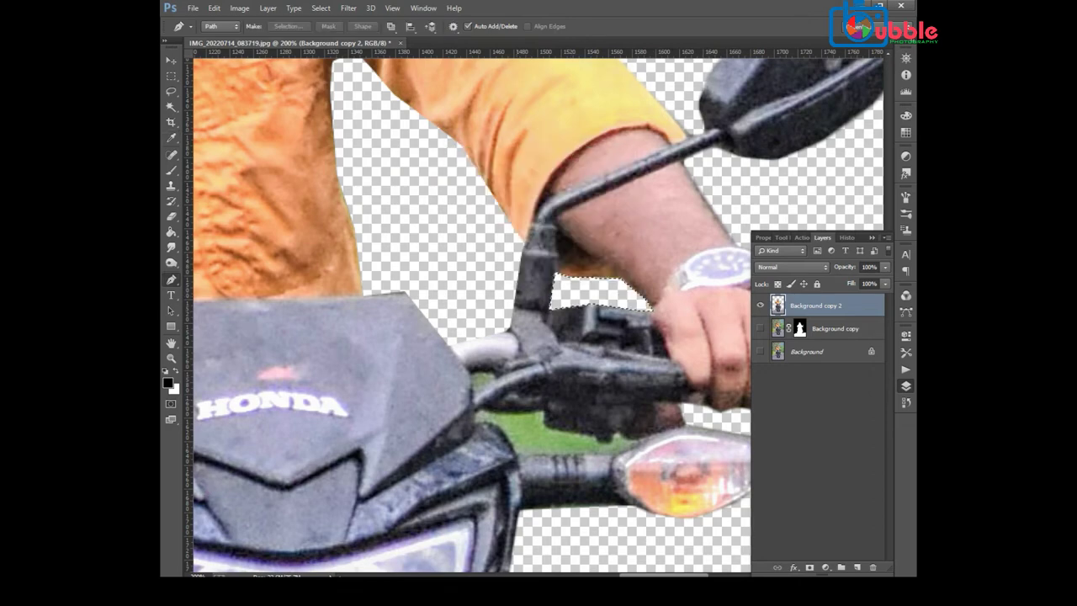
pyautogui.click(477, 412)
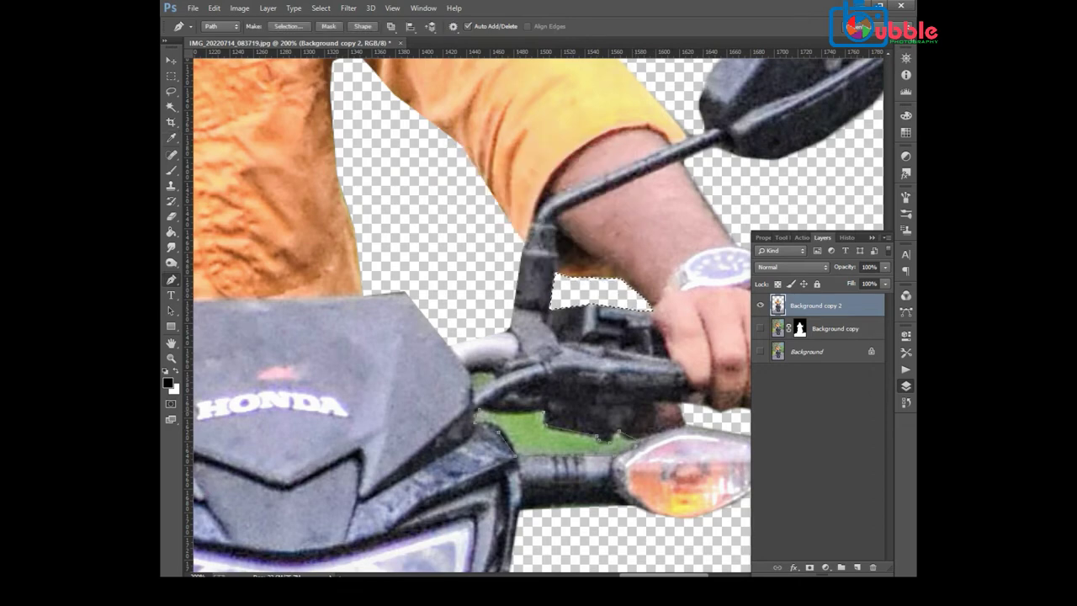
# Step: Delete the green patch below the handlebar and deselect
pyautogui.rightClick(517, 133)
pyautogui.press('Escape')
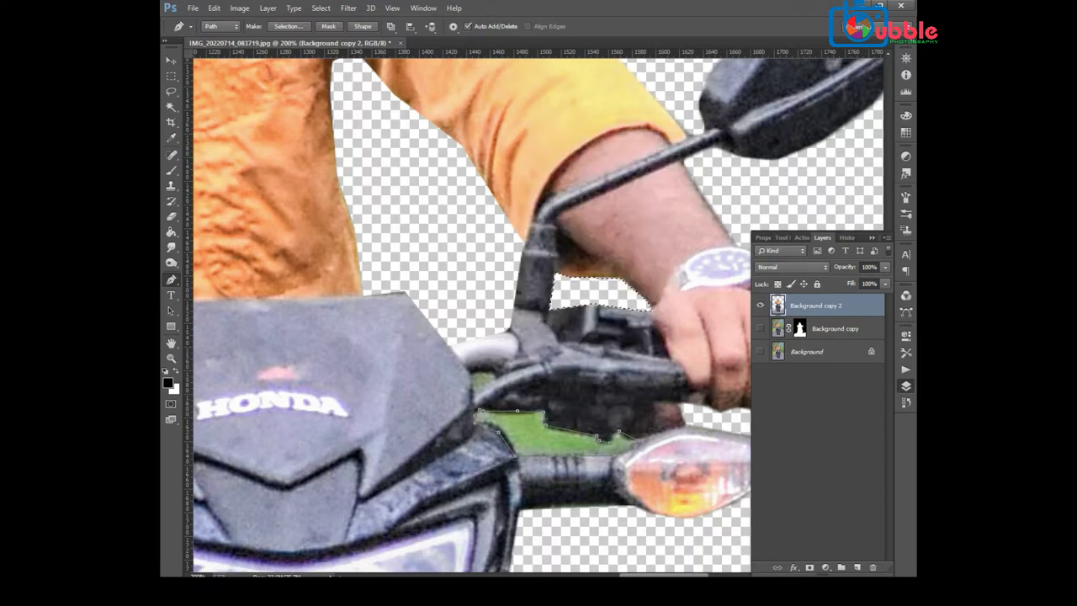
pyautogui.hotkey('ctrl', 'Return')
pyautogui.press('Delete')
pyautogui.press('e')
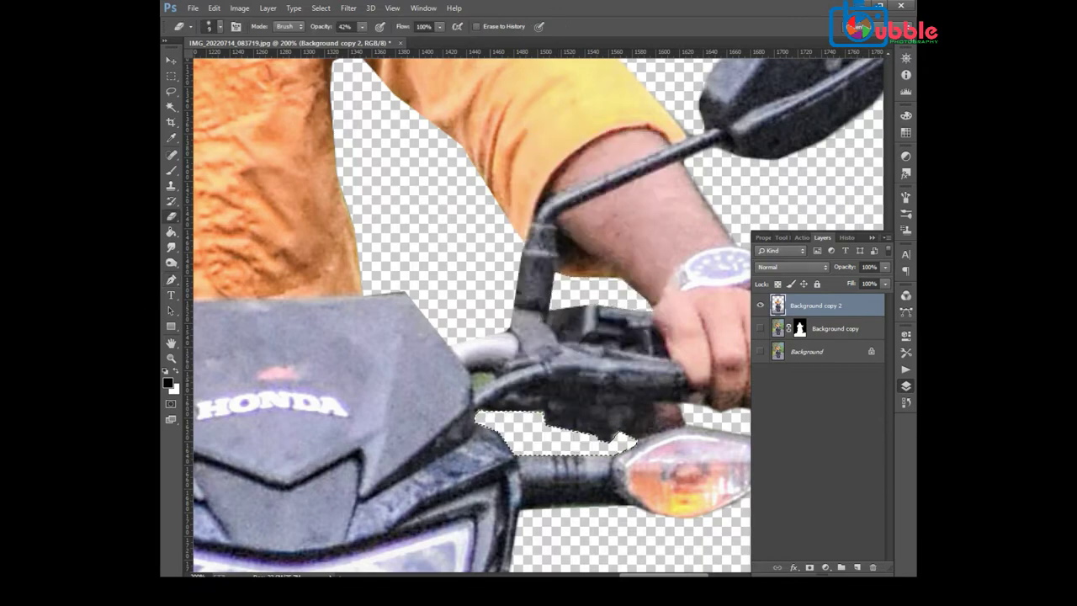
pyautogui.hotkey('ctrl', 'd')
pyautogui.hotkey('ctrl', '-')
pyautogui.hotkey('ctrl', '-')
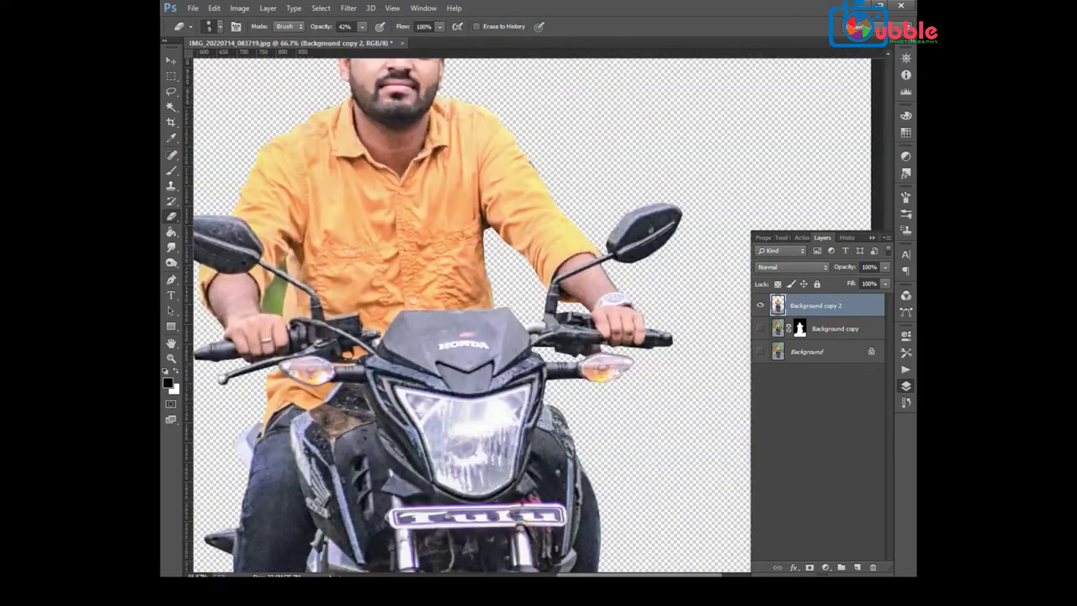
# Step: Trace the green leaf behind the arm and delete it from the cut-out
pyautogui.press('p')
pyautogui.hotkey('ctrl', '+')
pyautogui.hotkey('ctrl', '+')
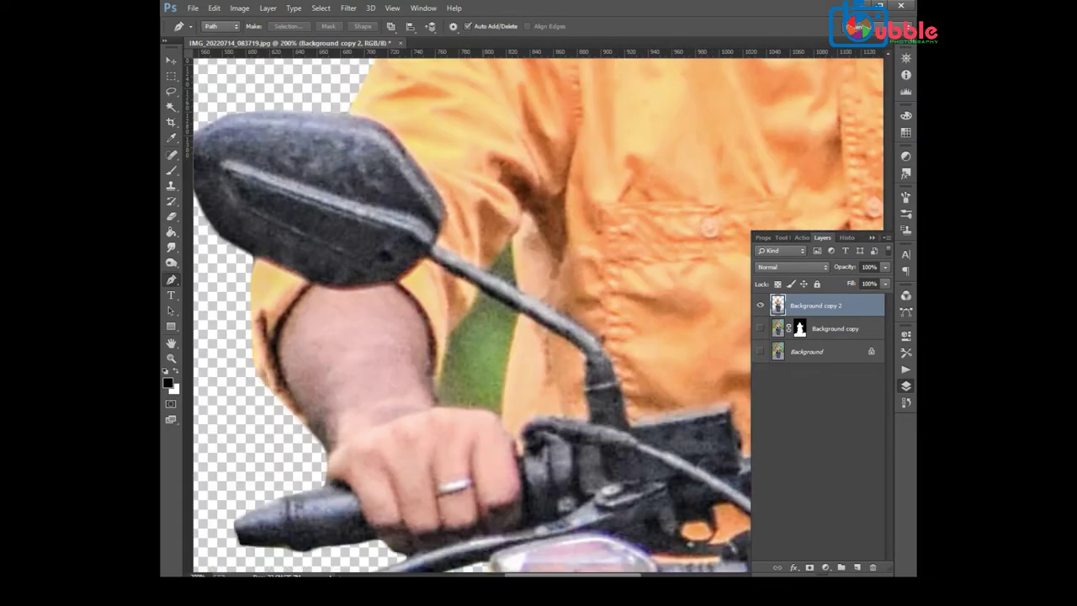
pyautogui.click(503, 419)
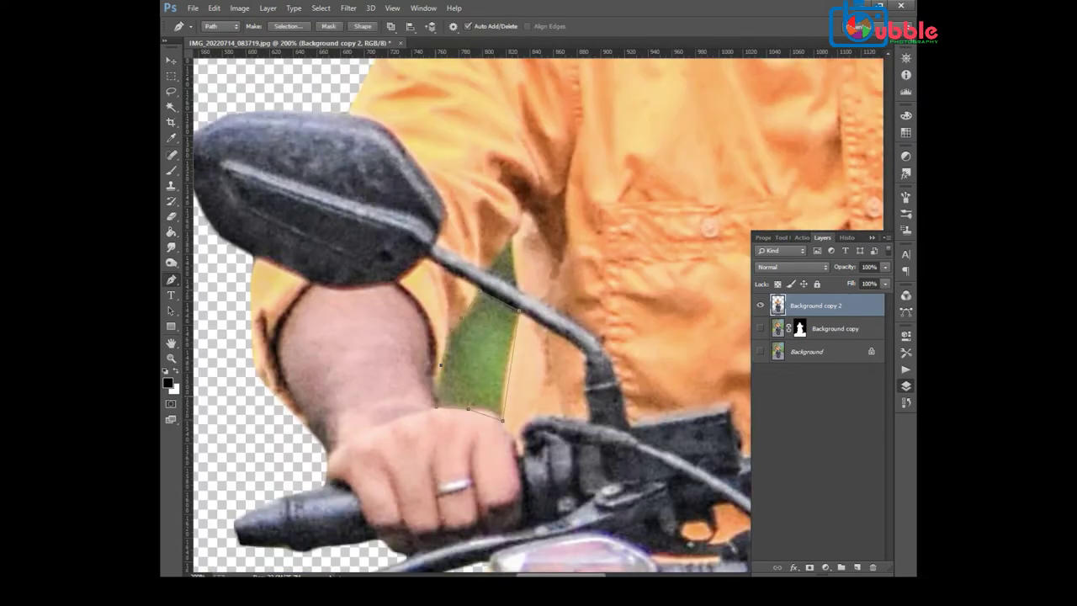
pyautogui.hotkey('ctrl', 'Return')
pyautogui.press('Delete')
pyautogui.click(287, 26)
pyautogui.press('Escape')
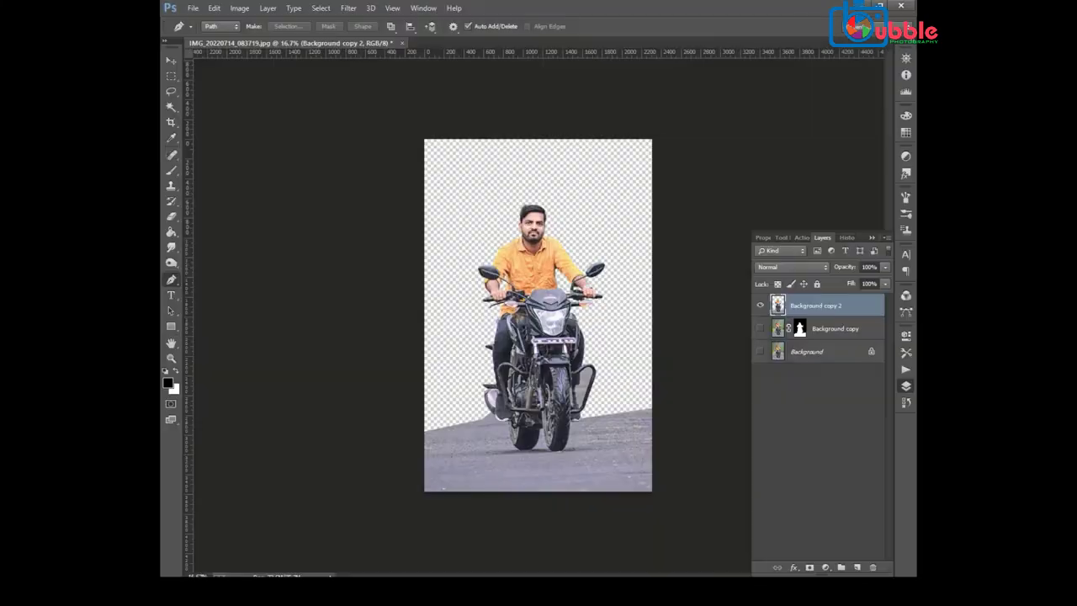
pyautogui.press('v')
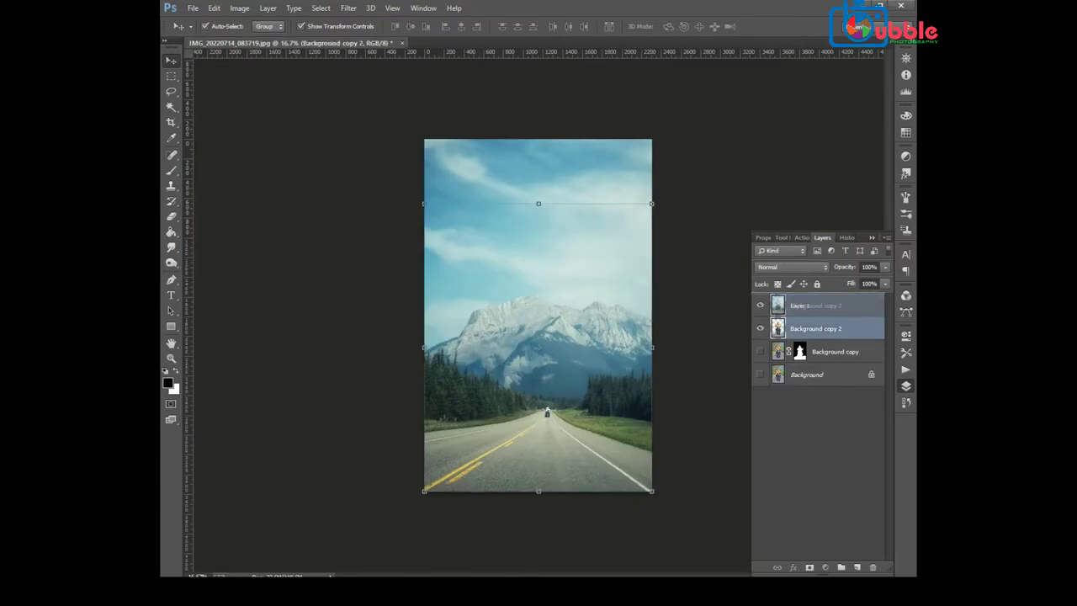
# Step: Duplicate the rider layer, scale it to about 68% and move it down onto the road
pyautogui.hotkey('ctrl', 'j')
pyautogui.hotkey('ctrl', 't')
pyautogui.moveTo(651, 203); pyautogui.dragTo(601, 295)
pyautogui.moveTo(538, 336)
pyautogui.mouseDown()
pyautogui.moveTo(563, 347)
pyautogui.moveTo(570, 371)
pyautogui.mouseUp()
pyautogui.press('Return')
# Step: Erase the old grey road patch under the bike on Background copy 3 at full strength
pyautogui.hotkey('ctrl', '+')
pyautogui.hotkey('ctrl', '+')
pyautogui.hotkey('ctrl', '+')
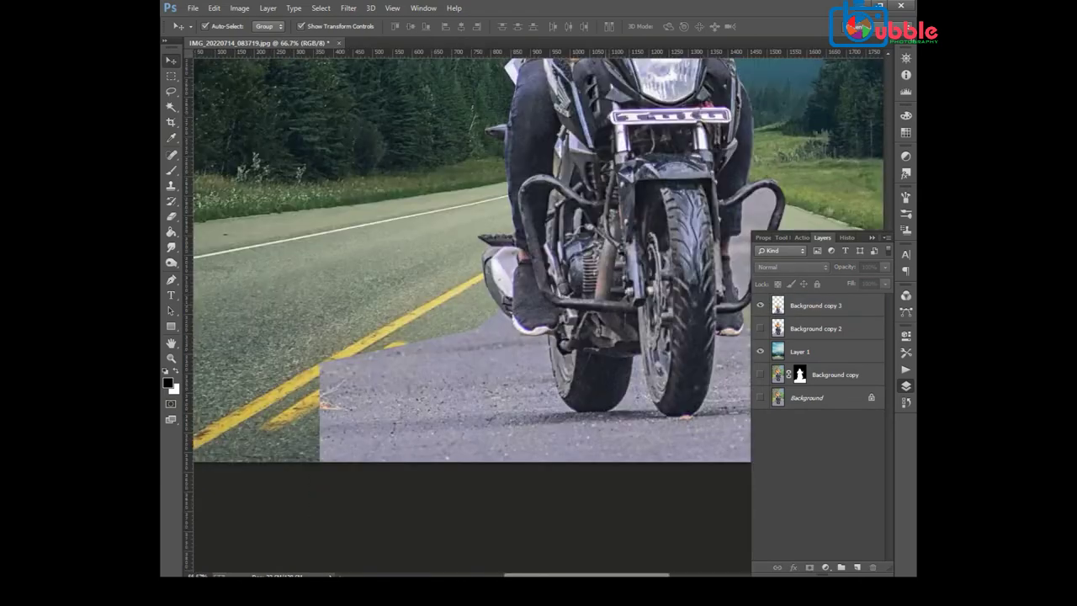
pyautogui.hotkey('ctrl', '-')
pyautogui.click(815, 304)
pyautogui.press('e')
pyautogui.moveTo(395, 336)
pyautogui.mouseDown()
pyautogui.moveTo(324, 382)
pyautogui.moveTo(673, 396)
pyautogui.mouseUp()
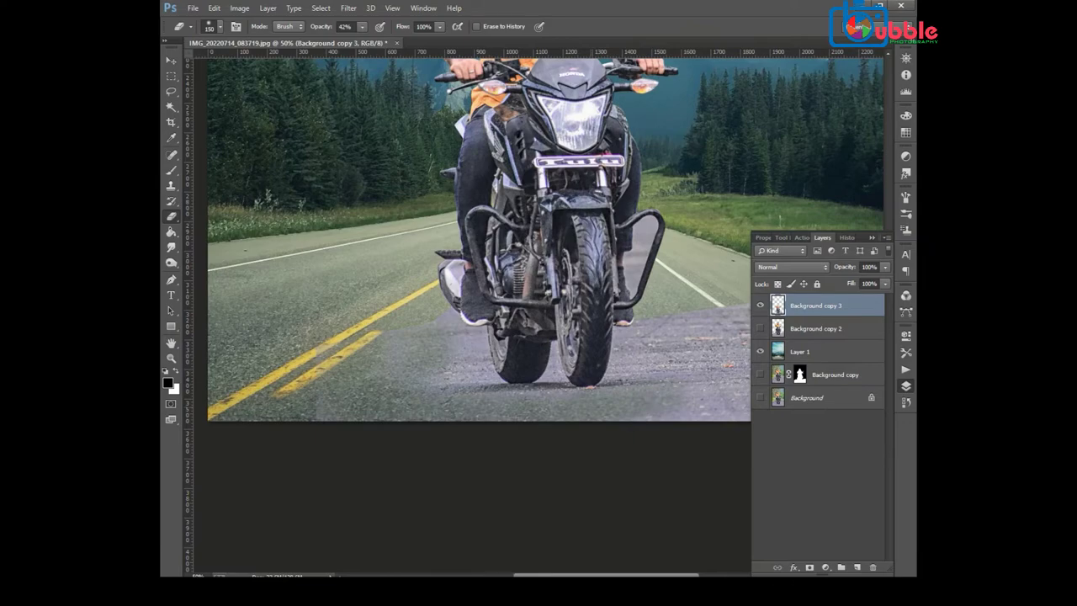
pyautogui.press('0')
pyautogui.hscroll(3, 471, 253)
pyautogui.moveTo(522, 370); pyautogui.dragTo(640, 371)
pyautogui.scroll(2, 291, 325)
pyautogui.scroll(1, 292, 325)
pyautogui.press('p')
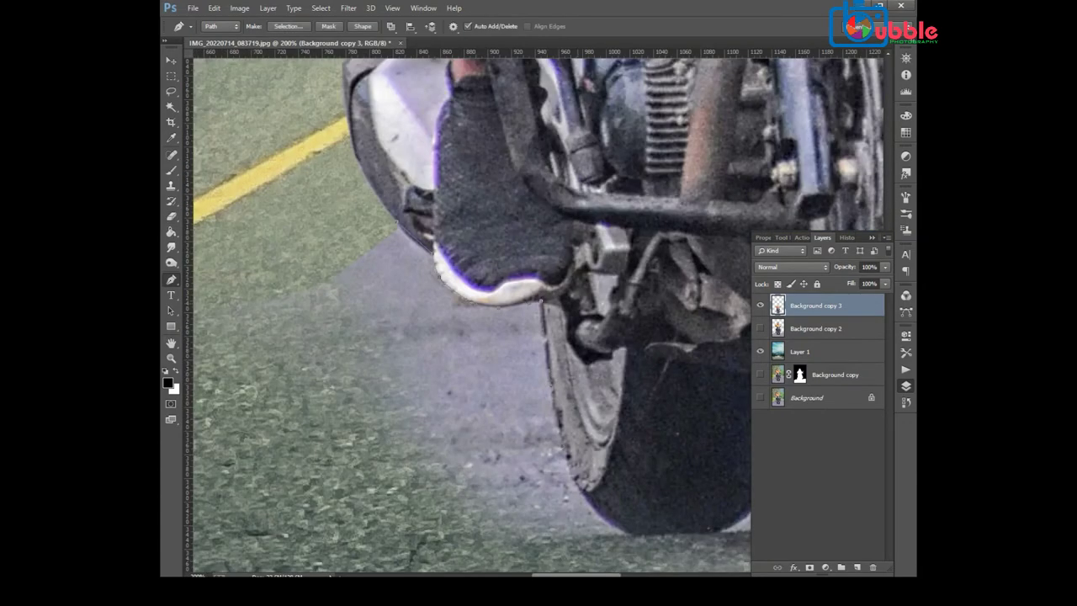
# Step: Turn the path around the shoe into a selection and erase the road inside it
pyautogui.scroll(-1, 541, 301)
pyautogui.rightClick(450, 313)
pyautogui.click(522, 82)
pyautogui.press('e')
pyautogui.hscroll(4, 471, 277)
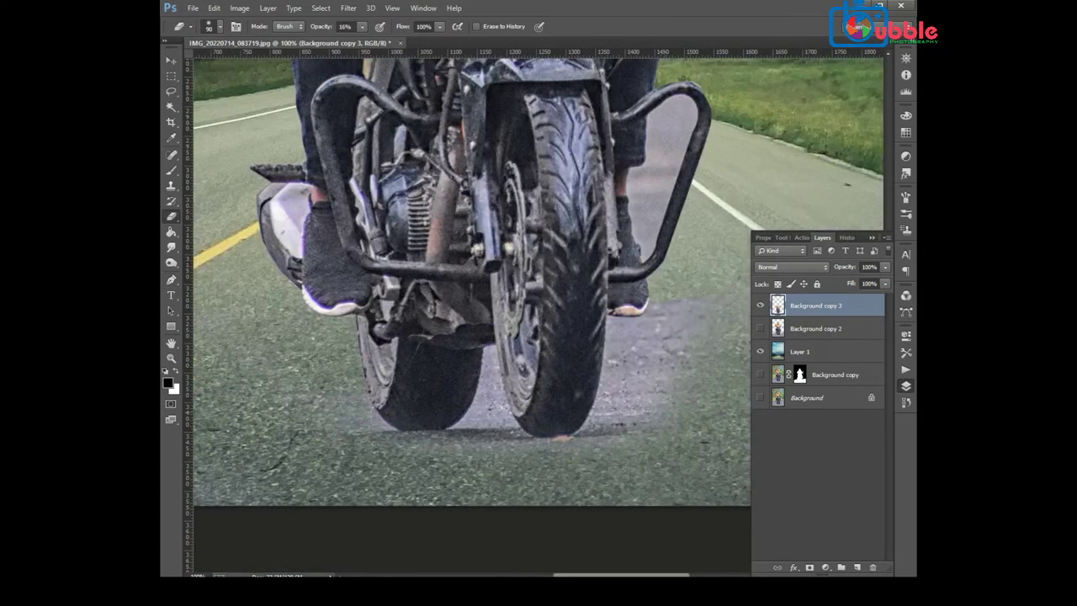
pyautogui.scroll(2, 679, 301)
# Step: Trace the tyre edge and clear the light road patch with the eraser at 88%
pyautogui.press('p')
pyautogui.scroll(-3, 543, 340)
pyautogui.click(403, 511)
pyautogui.hotkey('ctrl', '-')
pyautogui.hotkey('ctrl', '-')
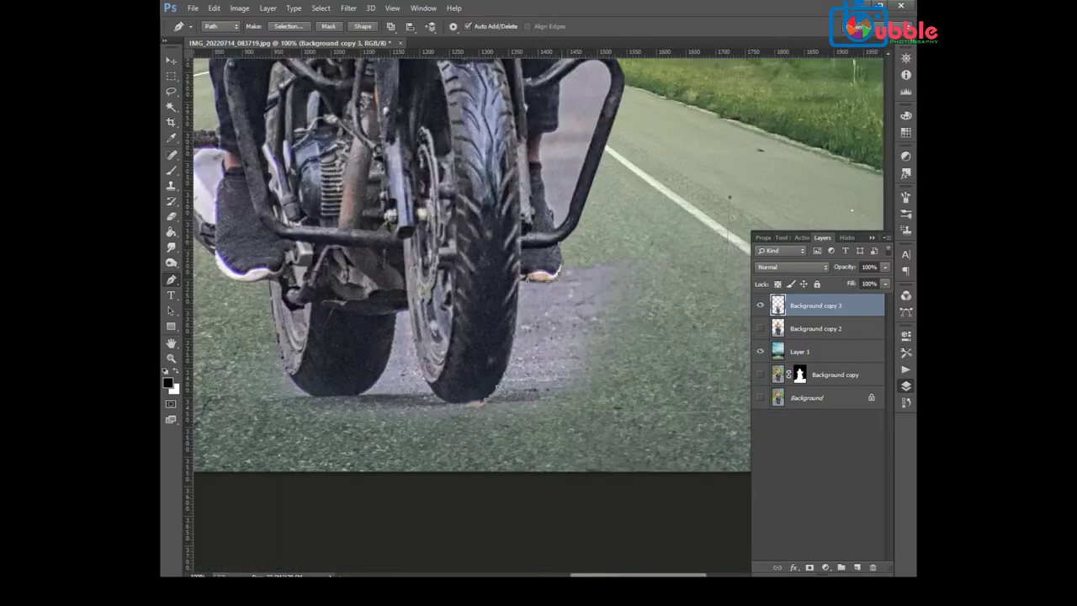
pyautogui.hotkey('ctrl', 'Return')
pyautogui.press('e')
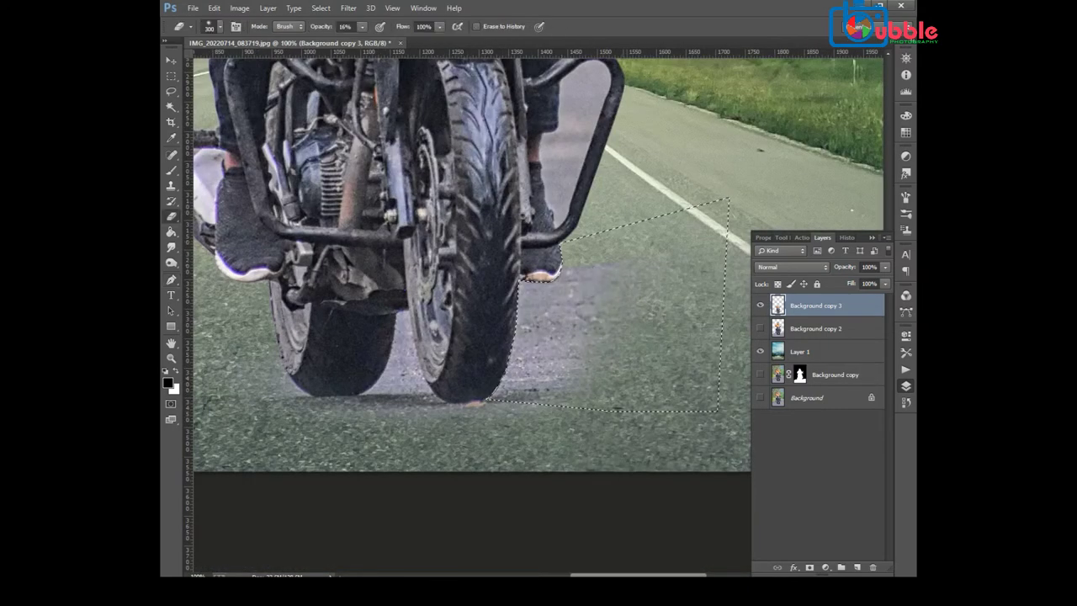
pyautogui.press('8')
pyautogui.press('8')
pyautogui.press('Delete')
pyautogui.hotkey('ctrl', 'd')
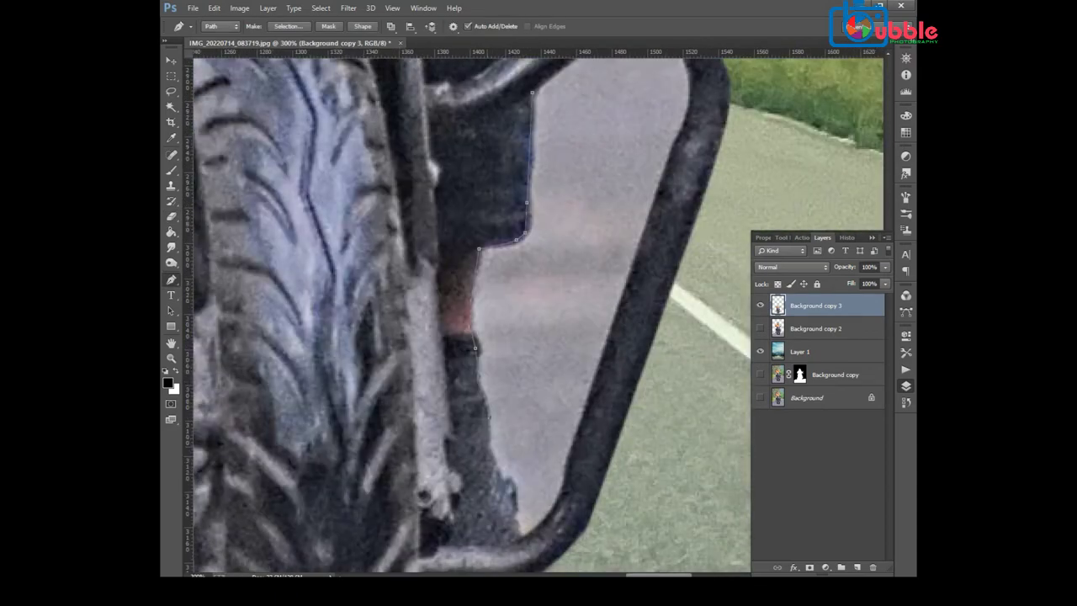
# Step: Outline the crash-guard loop and delete the old road inside it
pyautogui.click(520, 537)
pyautogui.moveTo(667, 158); pyautogui.dragTo(638, 243)
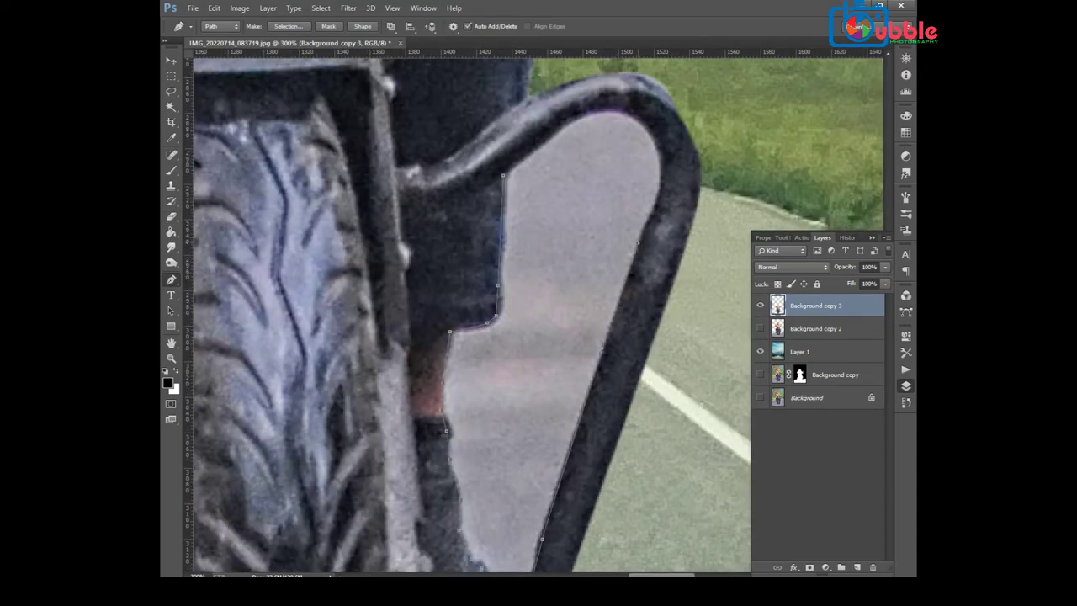
pyautogui.moveTo(647, 124); pyautogui.dragTo(632, 115)
pyautogui.hotkey('ctrl', 'Return')
pyautogui.press('Delete')
pyautogui.hotkey('ctrl', '0')
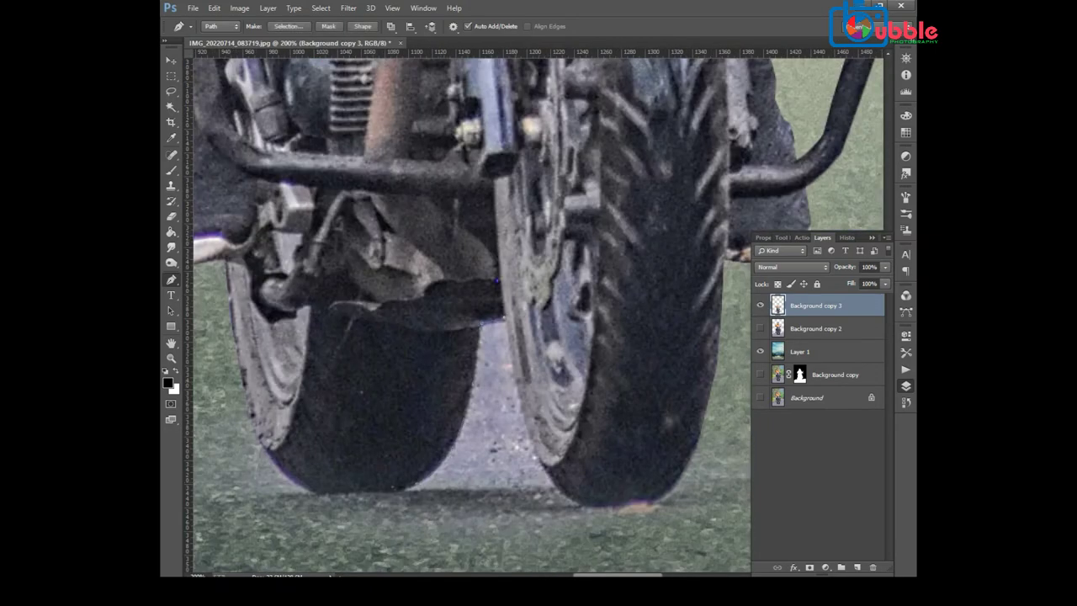
pyautogui.rightClick(485, 106)
pyautogui.press('Escape')
# Step: Darken the road shadow under the wheels with the Burn tool
pyautogui.press('o')
pyautogui.hotkey('ctrl', '-')
pyautogui.hotkey('ctrl', '-')
pyautogui.moveTo(437, 419); pyautogui.dragTo(505, 426)
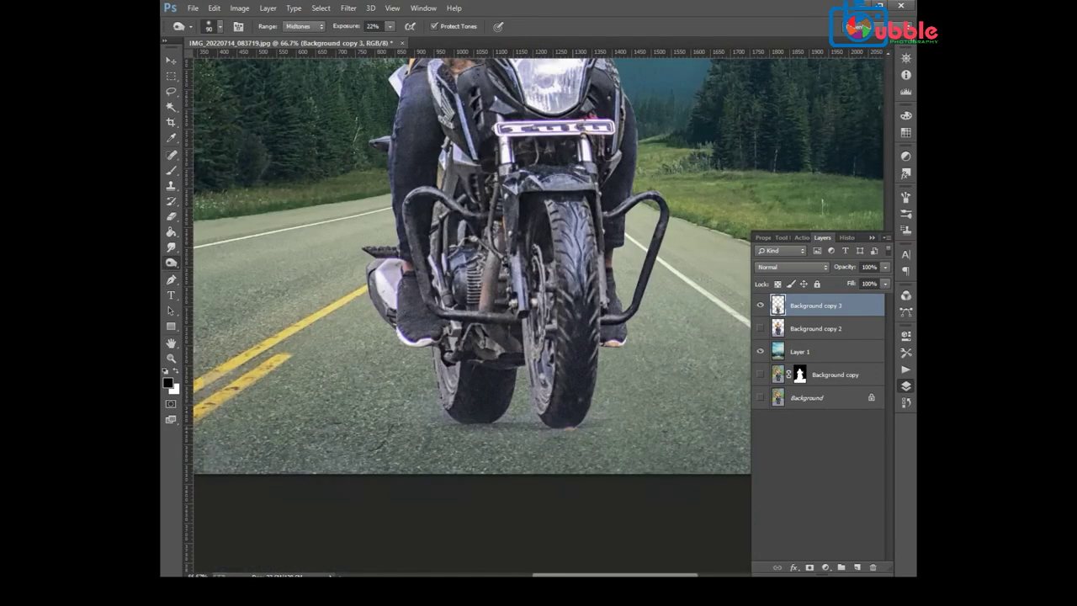
# Step: Burn the wheel shadows, front tyre and exhaust area darker with a smaller brush
pyautogui.press('[')
pyautogui.press('[')
pyautogui.moveTo(446, 362); pyautogui.dragTo(446, 407)
pyautogui.moveTo(533, 431); pyautogui.dragTo(577, 433)
pyautogui.moveTo(540, 326); pyautogui.dragTo(540, 412)
pyautogui.moveTo(377, 264); pyautogui.dragTo(377, 308)
# Step: Paint a soft black shadow on a new Layer 2 above the road and move it under the wheels
pyautogui.hotkey('alt', '[')
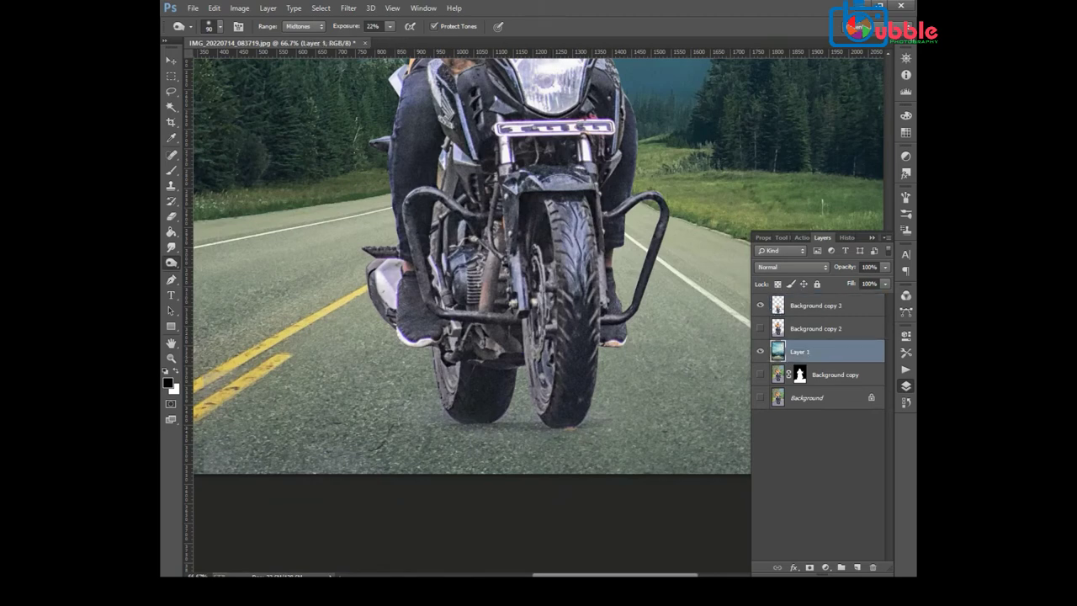
pyautogui.hotkey('ctrl', 'shift', 'alt', 'n')
pyautogui.press('b')
pyautogui.click(352, 350)
pyautogui.press('v')
pyautogui.moveTo(352, 350); pyautogui.dragTo(551, 401)
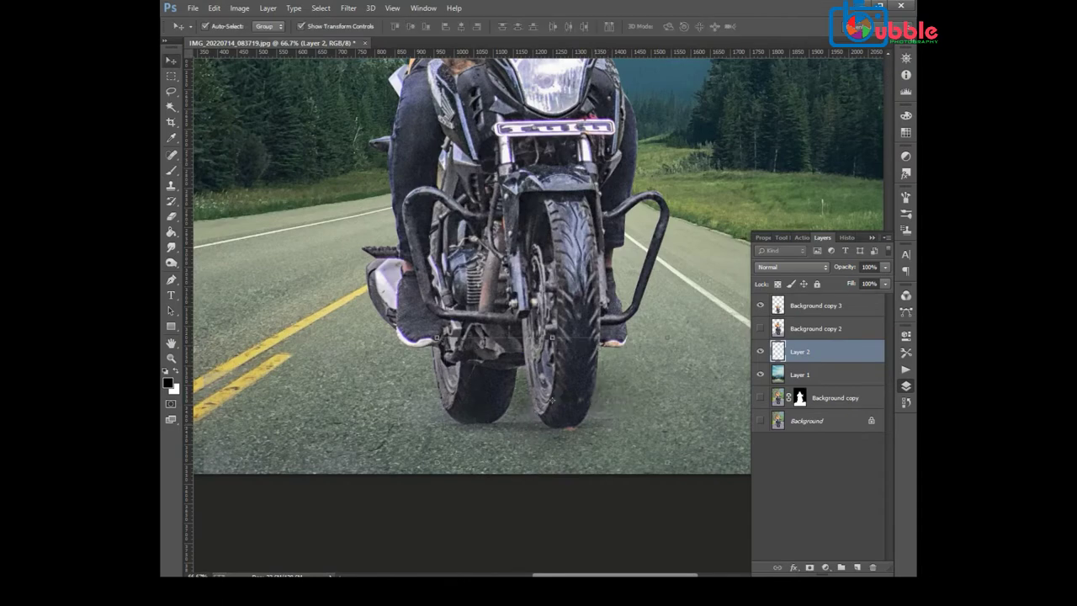
# Step: Zoom out to view the whole bike and reselect the shadow layer Layer 2
pyautogui.hotkey('alt', '.')
pyautogui.press('e')
pyautogui.scroll(2, 551, 401)
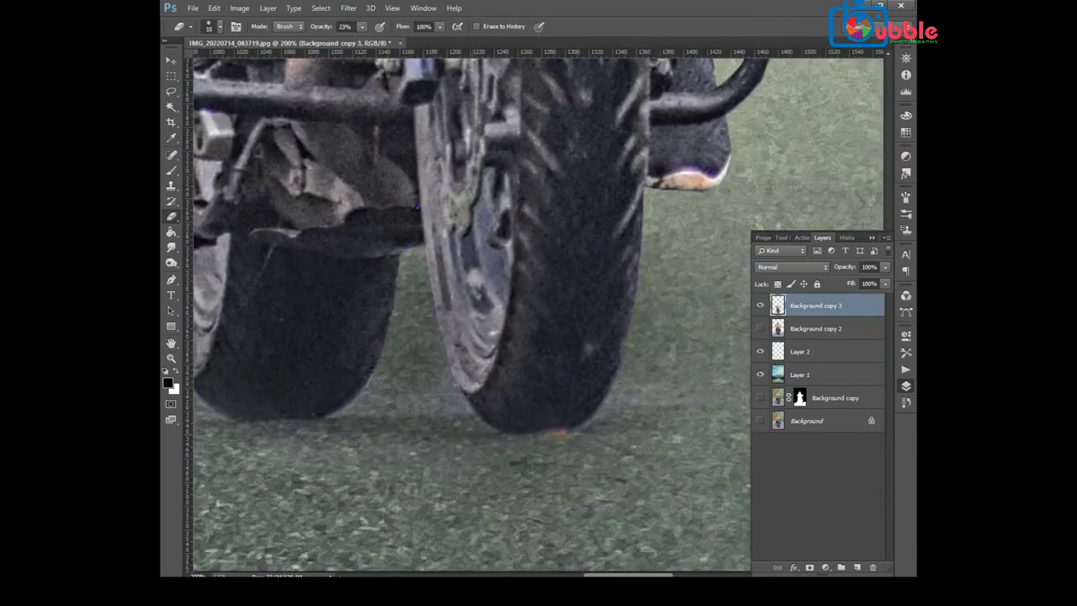
pyautogui.hotkey('ctrl', '-')
pyautogui.hotkey('ctrl', '-')
pyautogui.press('v')
pyautogui.click(512, 342)
# Step: Enlarge the burn brush to 100, then start a Tilt-Shift blur on road Layer 1
pyautogui.press('o')
pyautogui.hotkey('alt', '.')
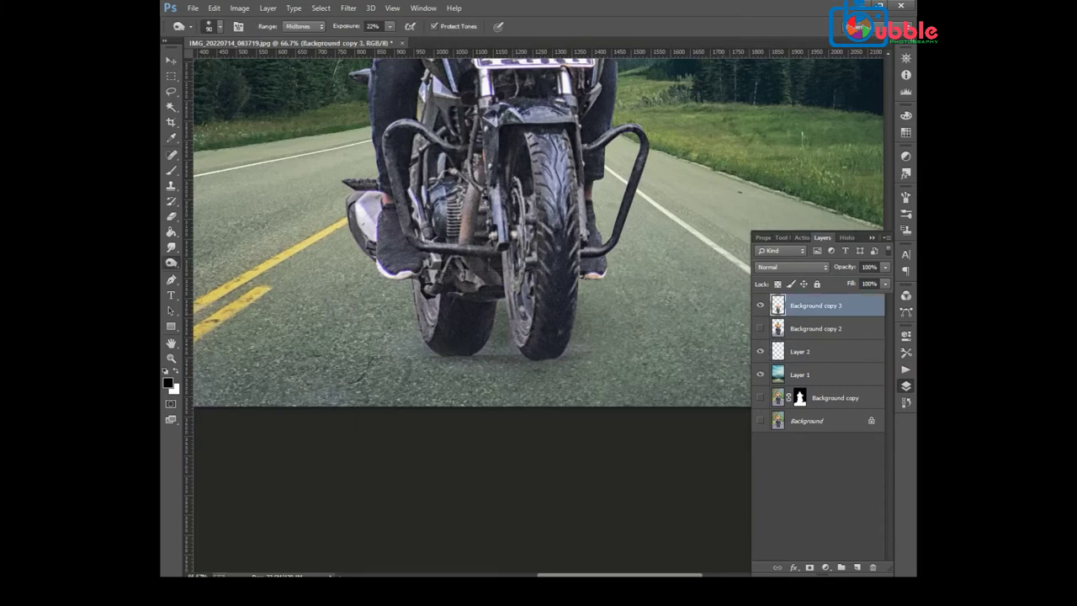
pyautogui.press(']')
pyautogui.press(']')
pyautogui.press(']')
pyautogui.press(']')
pyautogui.hotkey('alt', '[')
pyautogui.hotkey('alt', '[')
pyautogui.hotkey('alt', '[')
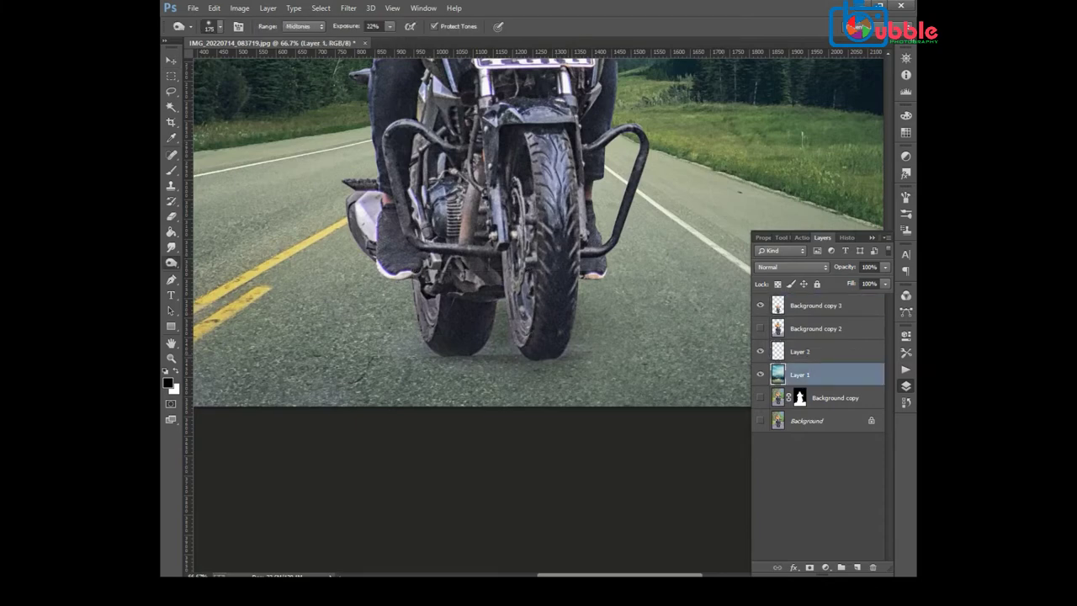
pyautogui.hotkey('ctrl', '-')
pyautogui.hotkey('ctrl', '-')
pyautogui.hotkey('ctrl', '-')
pyautogui.hotkey('ctrl', '-')
pyautogui.click(348, 7)
pyautogui.click(547, 173)
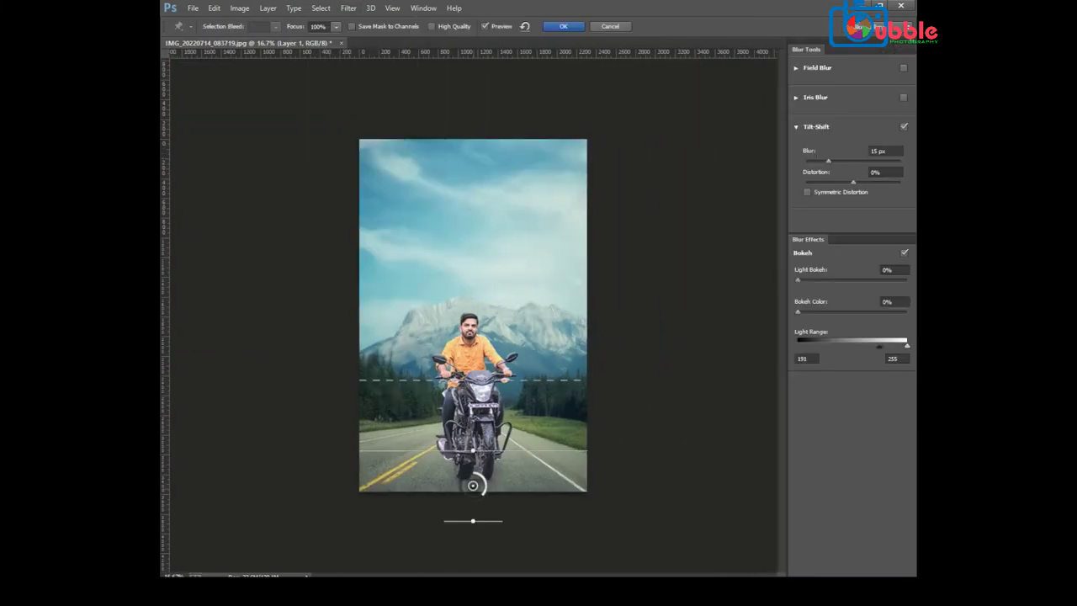
# Step: Lower the sharp band and apply a 28 px Tilt-Shift blur to the mountain-road layer
pyautogui.moveTo(473, 485); pyautogui.dragTo(483, 513)
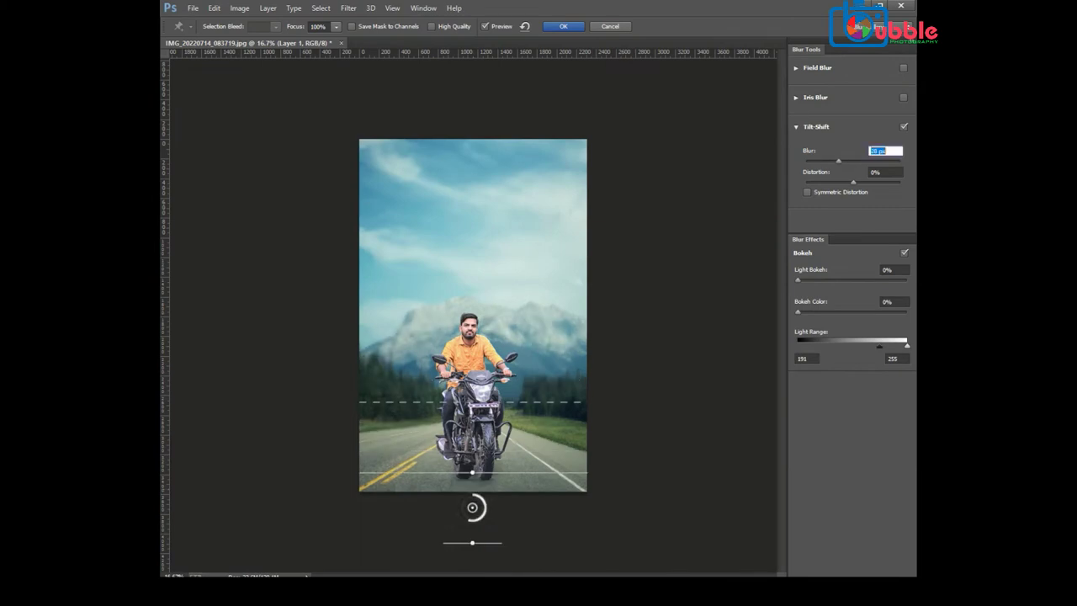
pyautogui.press('Return')
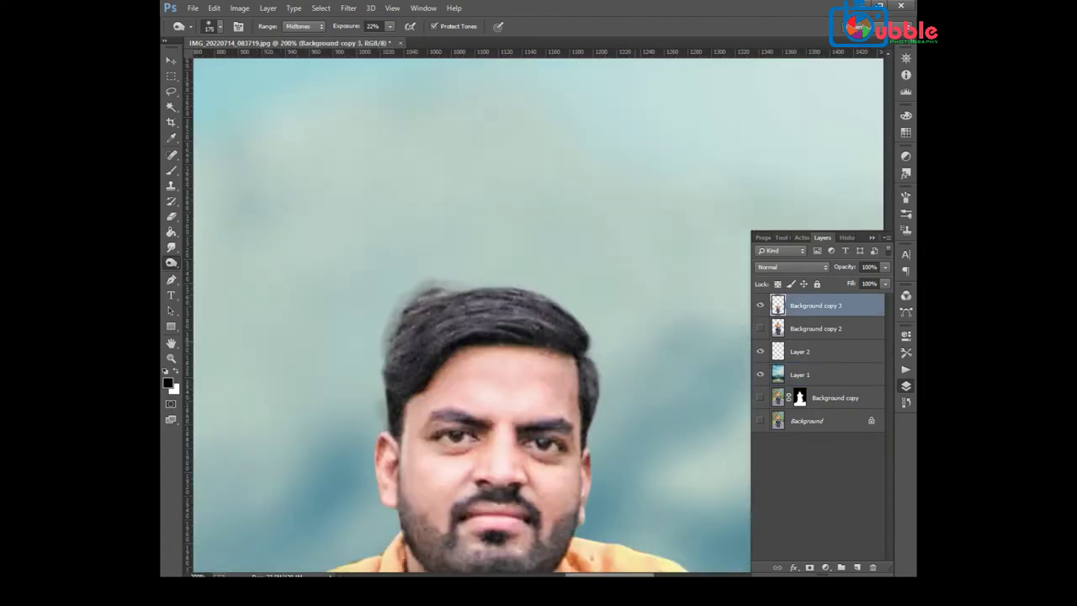
# Step: Erase the stray hair above the rider's head with the Eraser at 91% opacity
pyautogui.press('e')
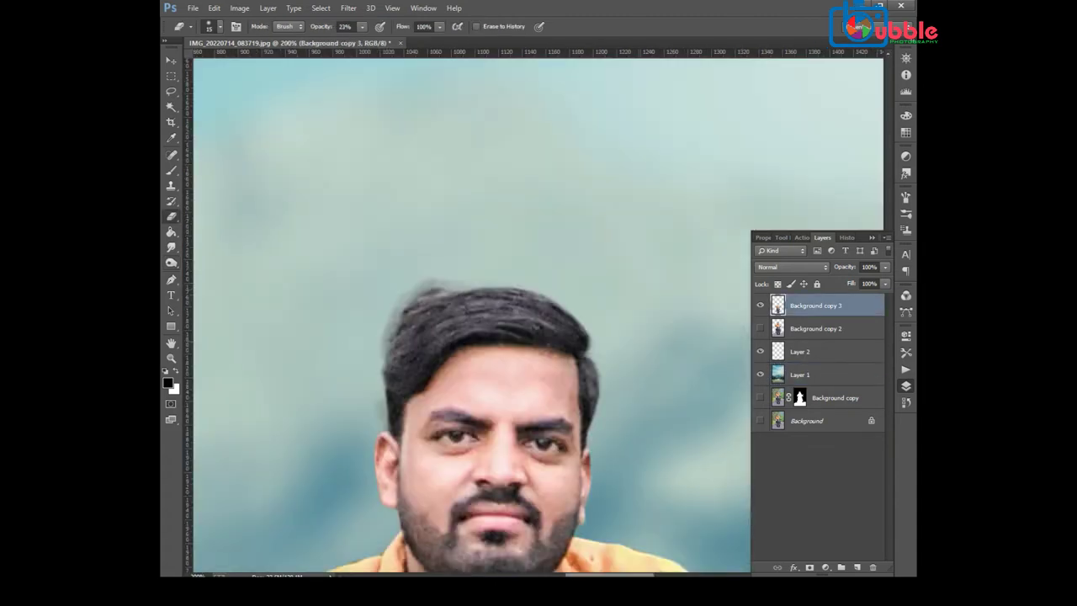
pyautogui.press('9')
pyautogui.press('1')
pyautogui.moveTo(397, 294); pyautogui.dragTo(446, 284)
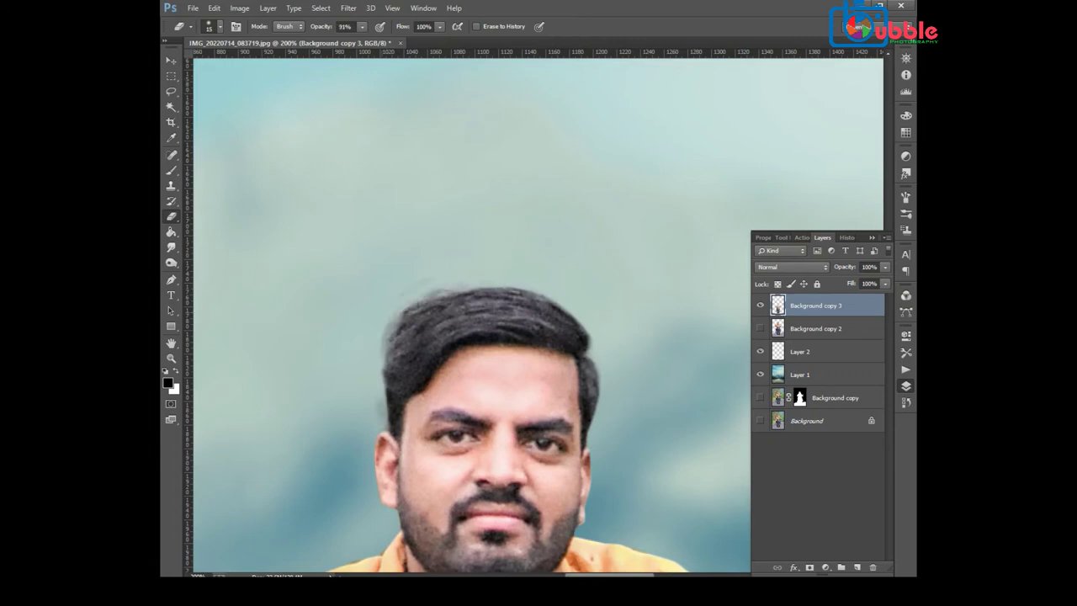
# Step: Set the Smudge tool to 64% strength and soften the right and top hair edges
pyautogui.press('r')
pyautogui.hotkey('ctrl', '+')
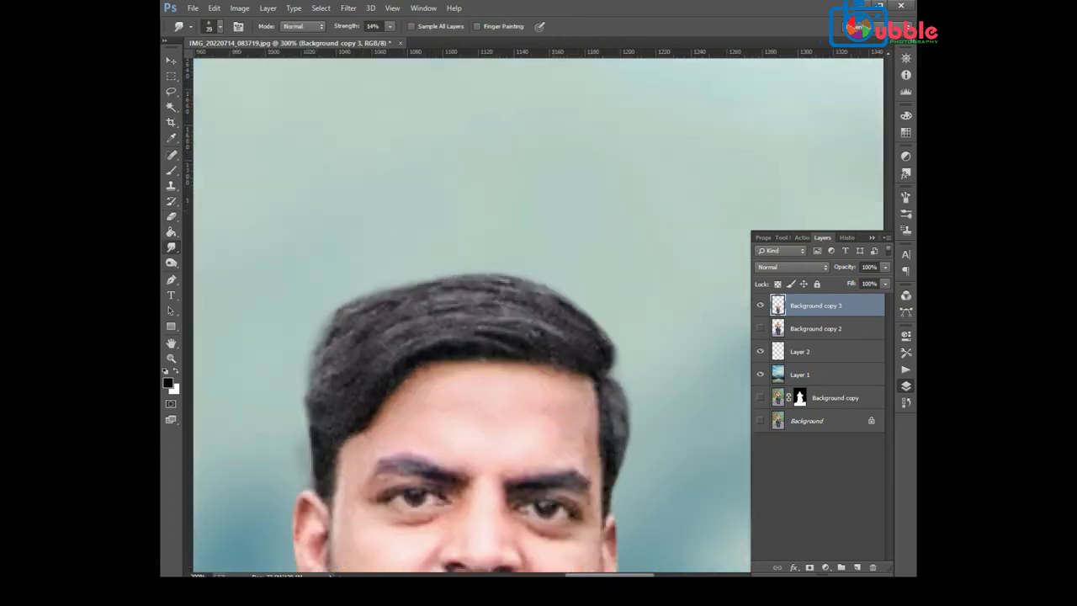
pyautogui.scroll(-2, 467, 387)
pyautogui.moveTo(390, 26); pyautogui.dragTo(420, 39)
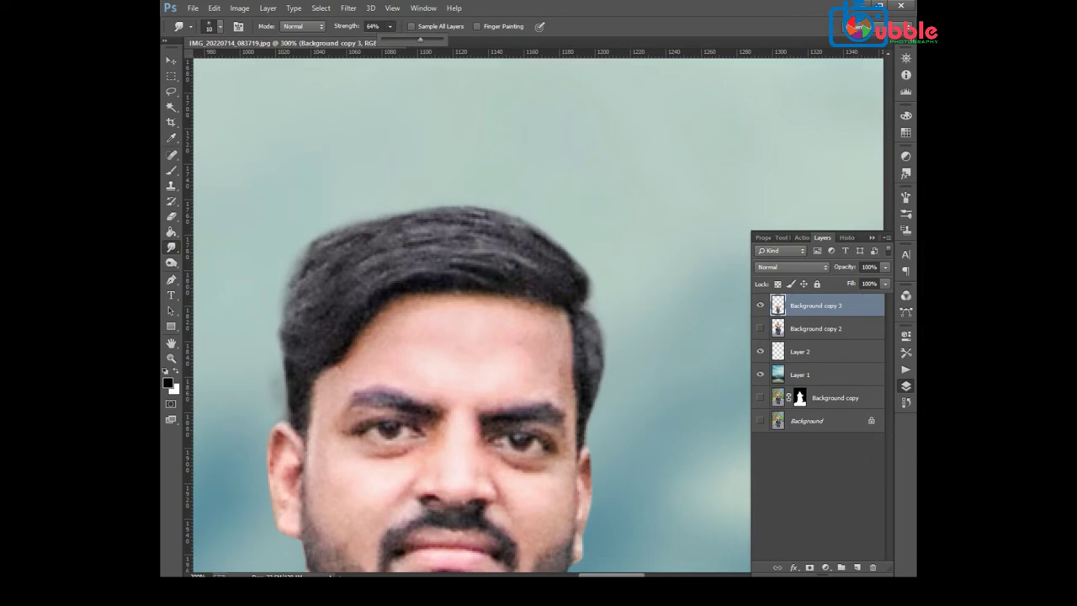
pyautogui.press(']')
pyautogui.moveTo(526, 220); pyautogui.dragTo(593, 282)
pyautogui.moveTo(383, 227); pyautogui.dragTo(547, 220)
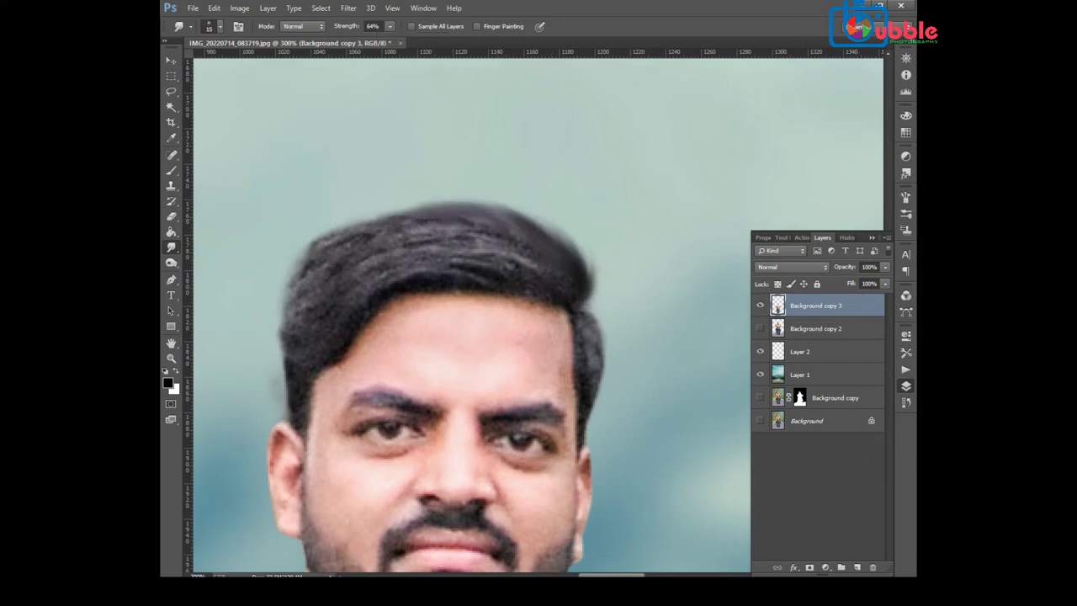
# Step: Smudge the left and right hair edges into wisps and smooth the top texture
pyautogui.moveTo(303, 252); pyautogui.dragTo(488, 206)
pyautogui.moveTo(295, 252); pyautogui.dragTo(280, 391)
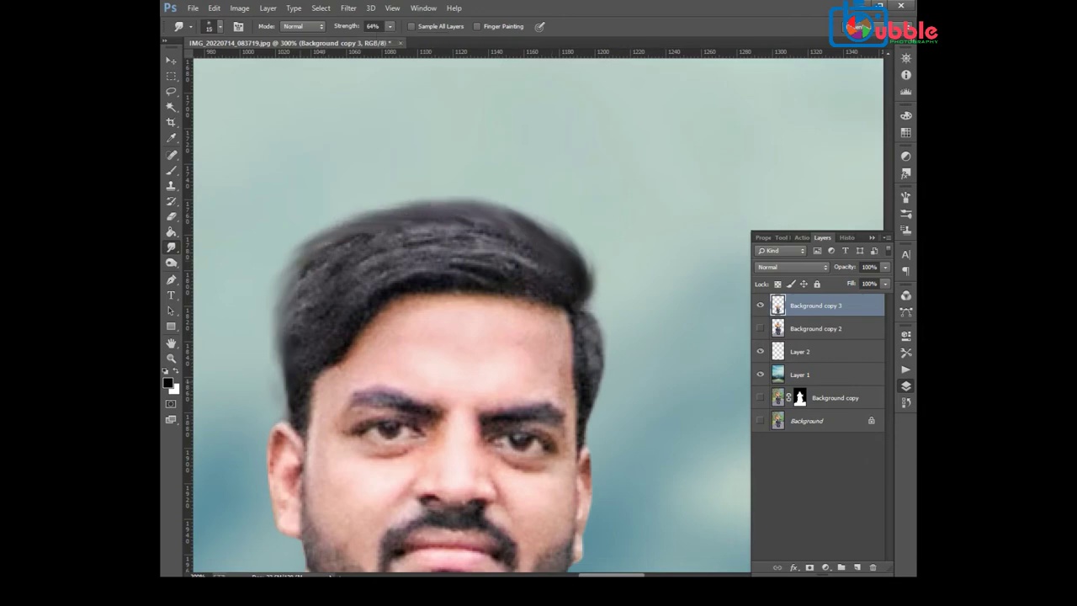
pyautogui.moveTo(579, 240); pyautogui.dragTo(608, 294)
pyautogui.moveTo(404, 252); pyautogui.dragTo(496, 236)
pyautogui.moveTo(396, 237); pyautogui.dragTo(496, 250)
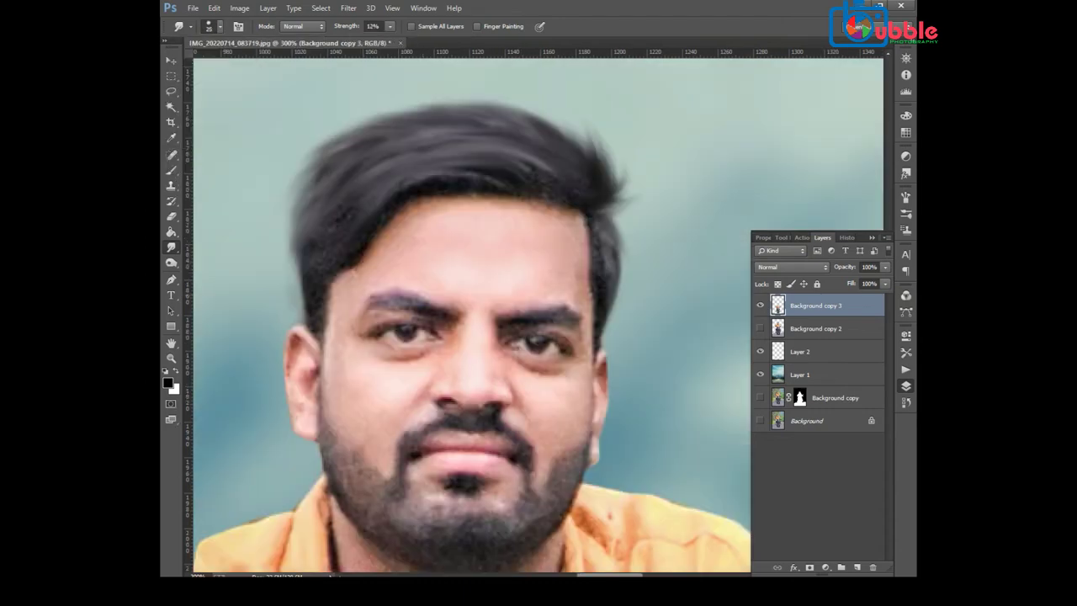
pyautogui.press('[')
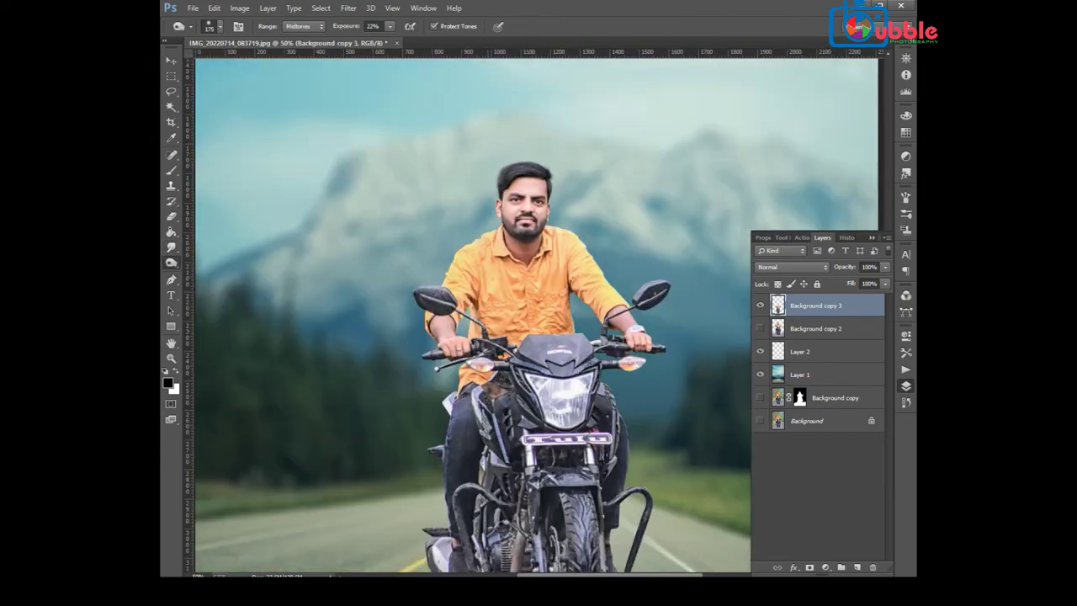
# Step: Scale the composite layers up to about 116%
pyautogui.scroll(-3, 537, 311)
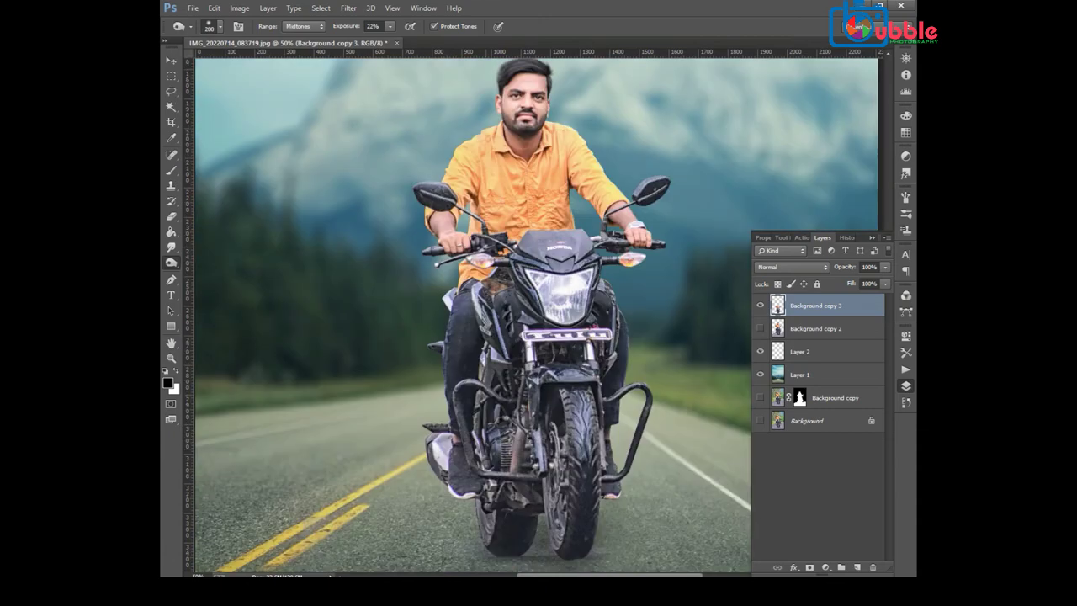
pyautogui.hotkey('ctrl', '-')
pyautogui.hotkey('ctrl', '-')
pyautogui.hotkey('ctrl', '-')
pyautogui.press('v')
pyautogui.hotkey('ctrl', 't')
pyautogui.moveTo(702, 108); pyautogui.dragTo(686, 111)
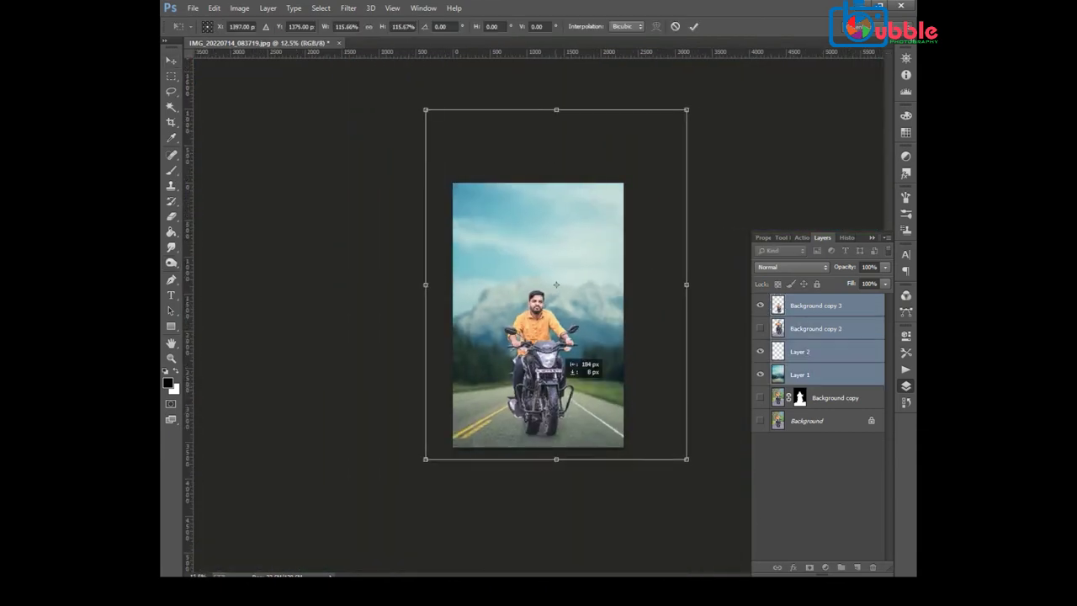
pyautogui.press('Return')
# Step: Merge the top layers into Layer 2 and open the Camera Raw filter on it
pyautogui.hotkey('ctrl', '+')
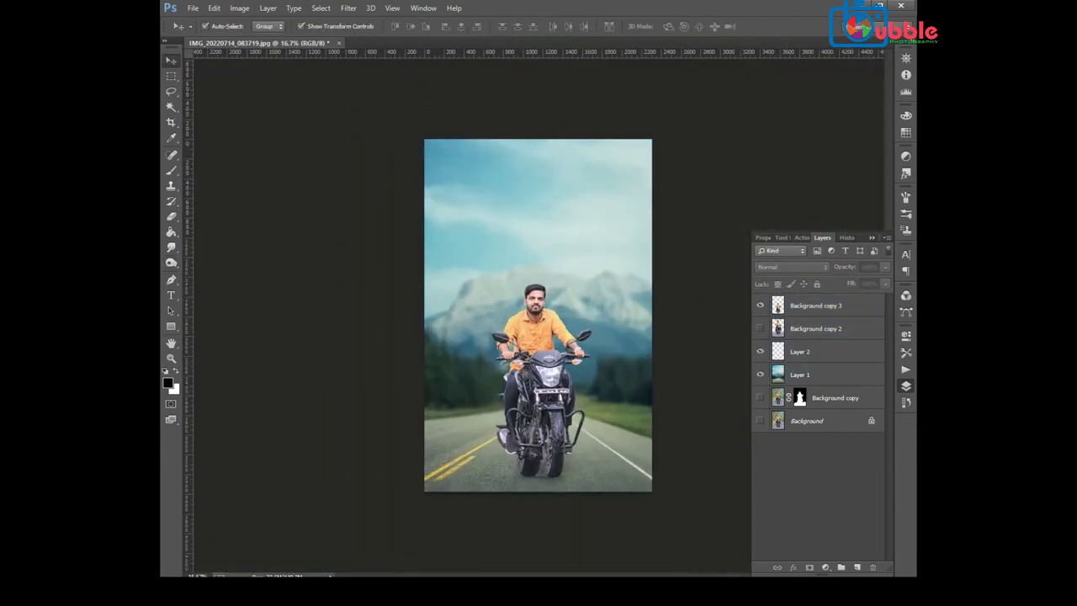
pyautogui.hotkey('ctrl', 'e')
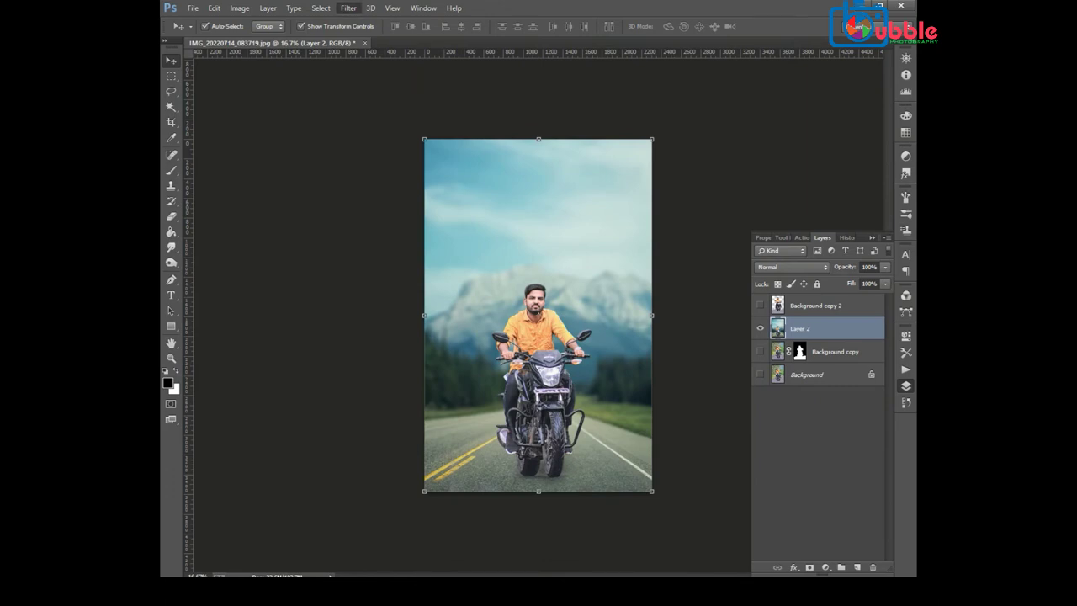
pyautogui.hotkey('ctrl', 'shift', 'a')
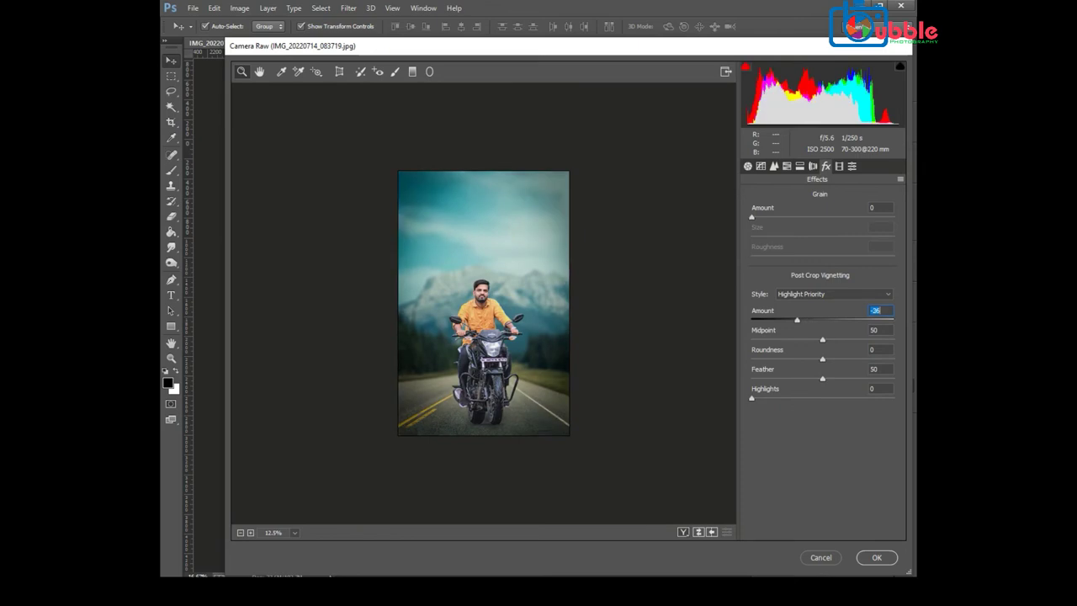
# Step: Apply the Camera Raw teal grade and dark vignette to Layer 2
pyautogui.press('Return')
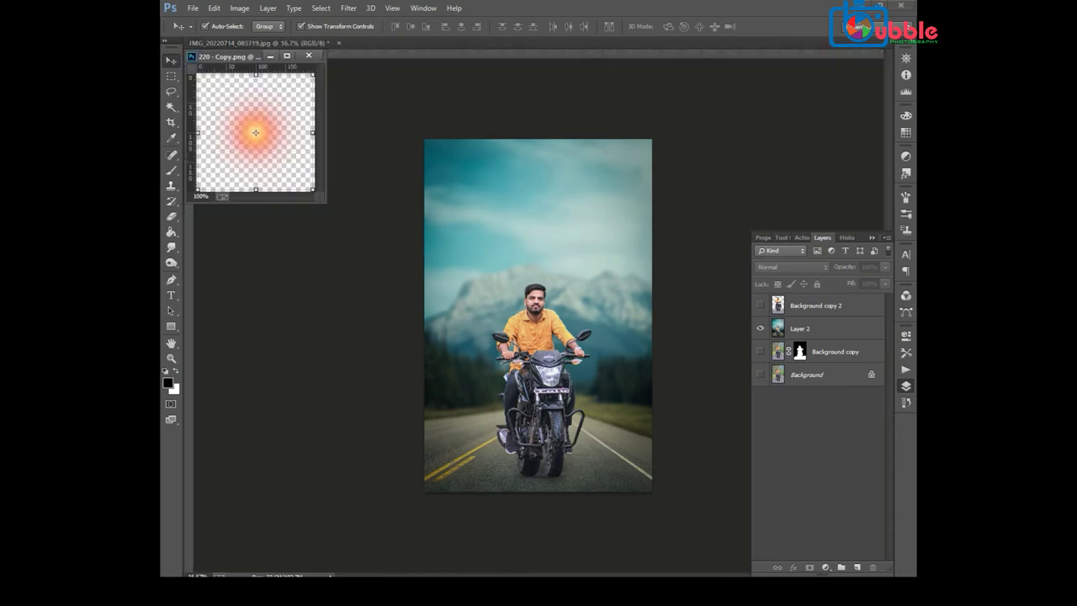
# Step: Copy the orange glow into the composite, resize it and place it over the headlight
pyautogui.click(256, 132)
pyautogui.hotkey('ctrl', 't')
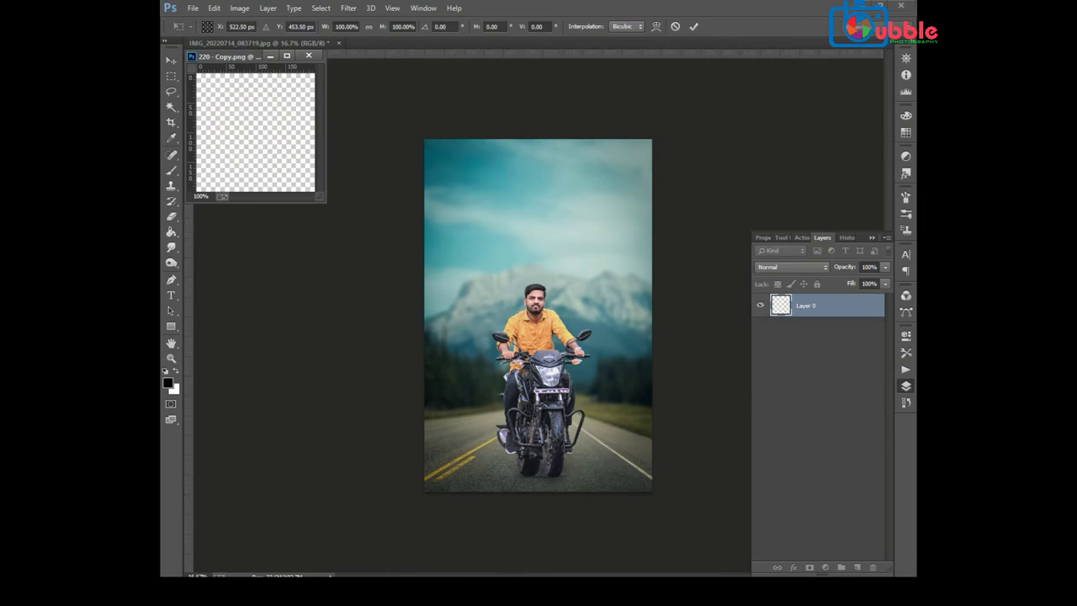
pyautogui.click(675, 26)
pyautogui.moveTo(255, 132)
pyautogui.mouseDown()
pyautogui.moveTo(515, 322)
pyautogui.moveTo(553, 333)
pyautogui.moveTo(590, 380)
pyautogui.mouseUp()
pyautogui.hotkey('ctrl', 't')
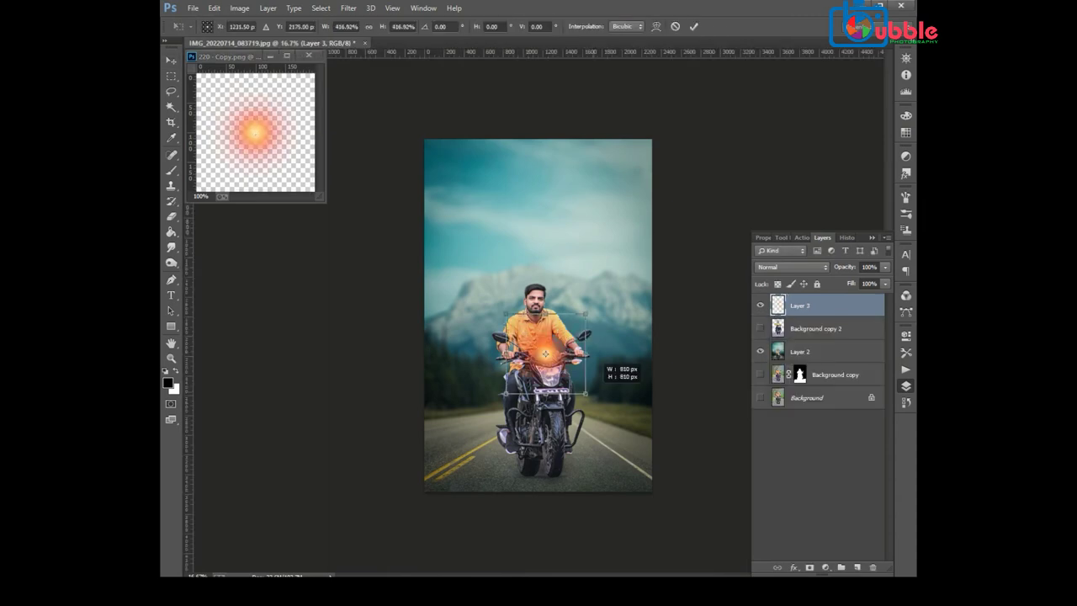
pyautogui.press('Return')
pyautogui.moveTo(545, 354); pyautogui.dragTo(550, 371)
# Step: Set the glow to Lighten at 65% opacity and merge visible layers into Layer 3
pyautogui.hotkey('ctrl', '+')
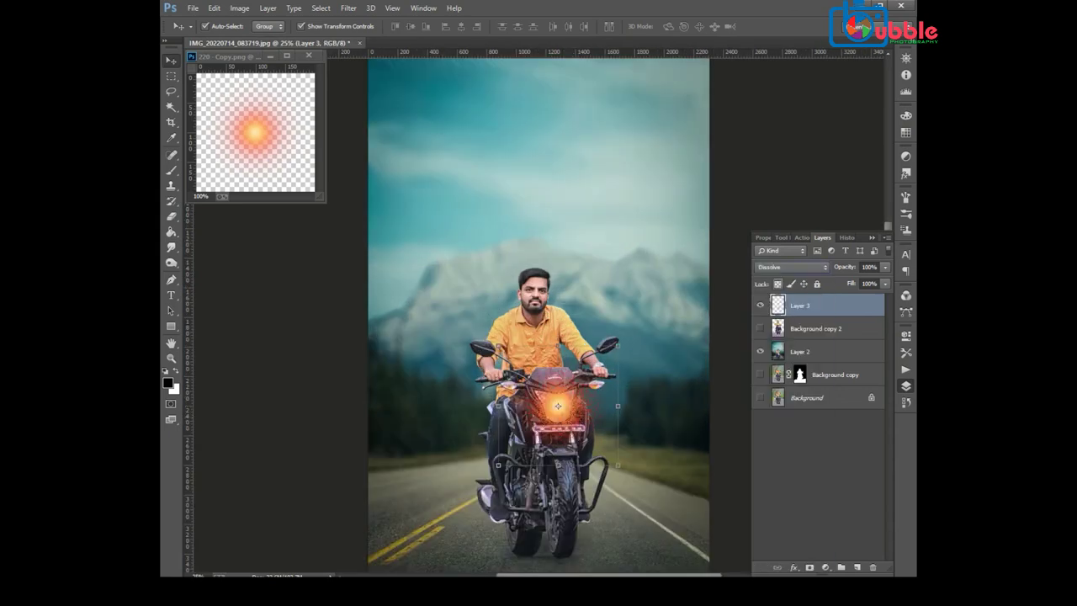
pyautogui.hotkey('shift', '+')
pyautogui.hotkey('shift', '+')
pyautogui.hotkey('shift', '+')
pyautogui.hotkey('shift', '+')
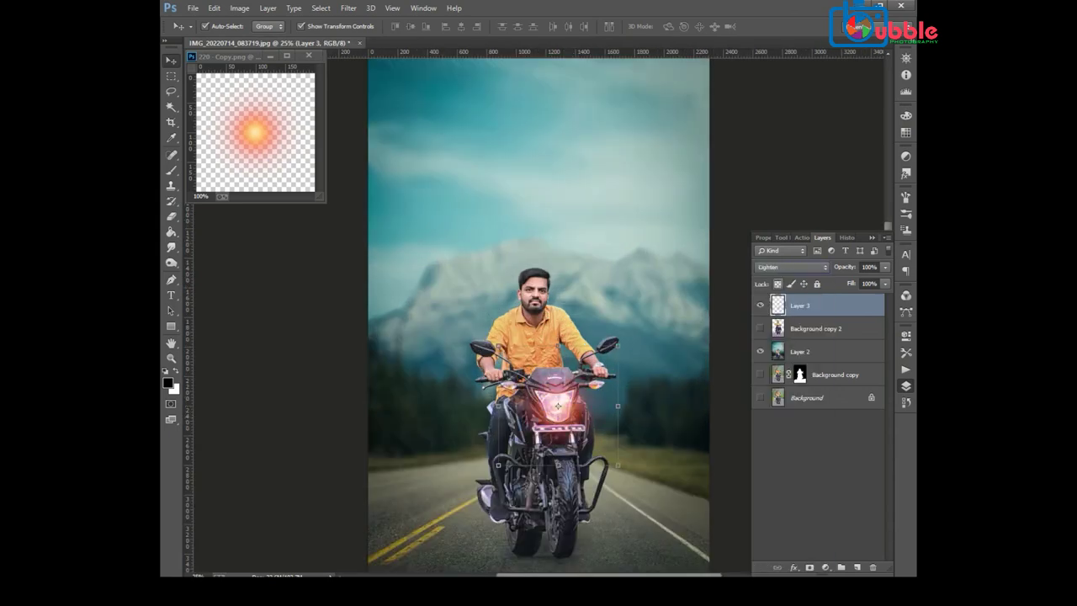
pyautogui.moveTo(884, 267); pyautogui.dragTo(867, 280)
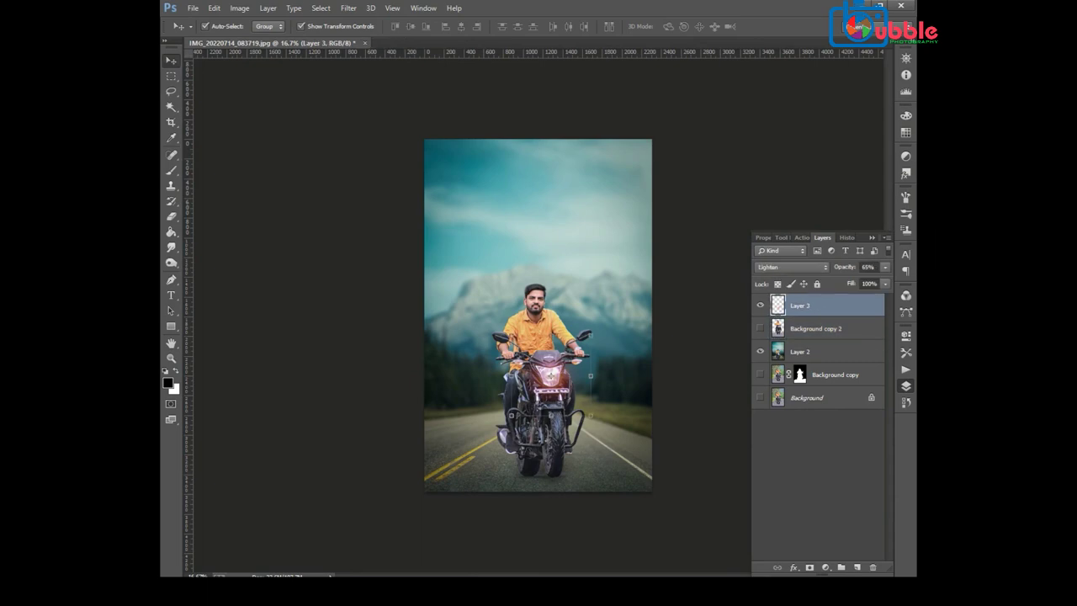
pyautogui.hotkey('ctrl', 'shift', 'e')
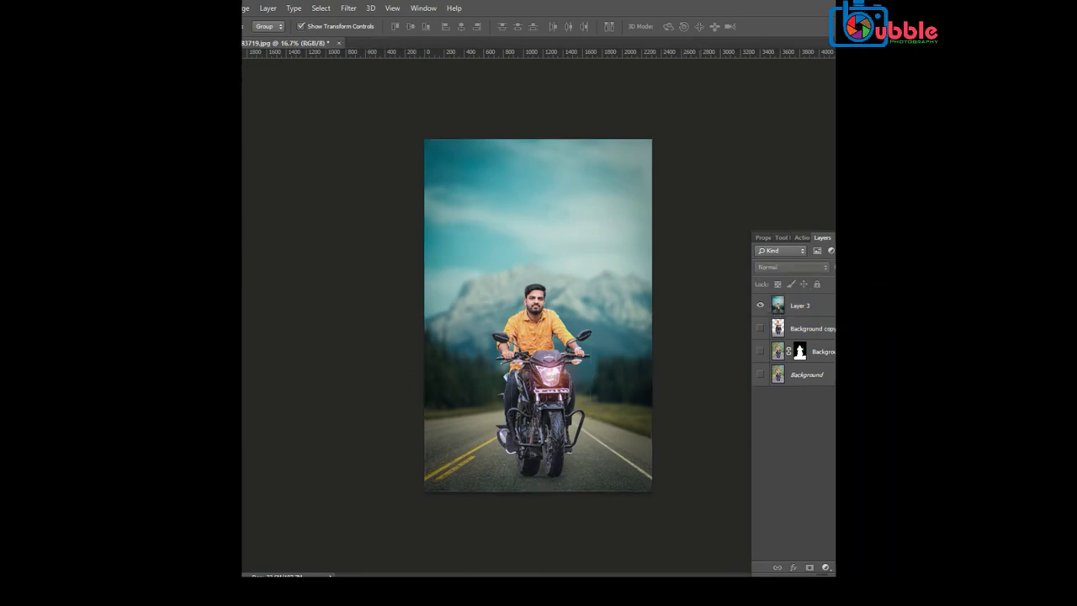